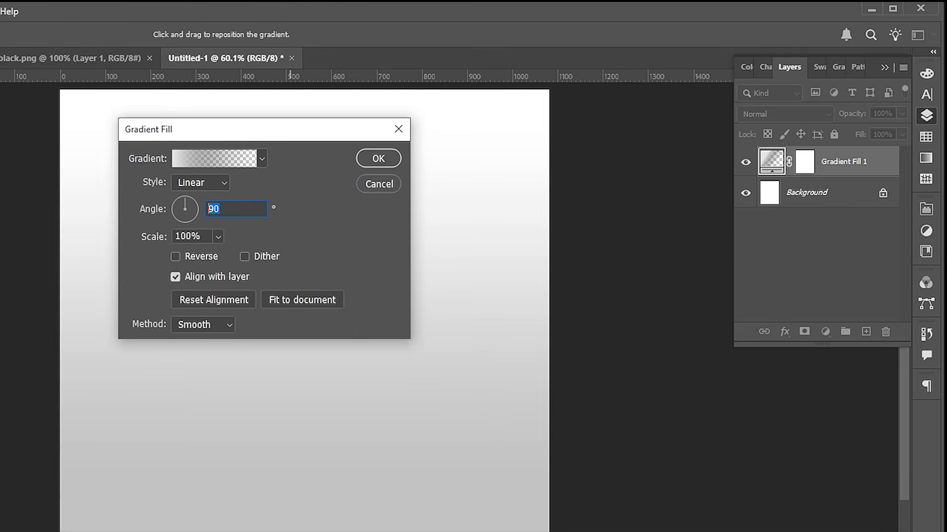
- Set the gradient fill's angle to 0° and apply the fill
type("0")
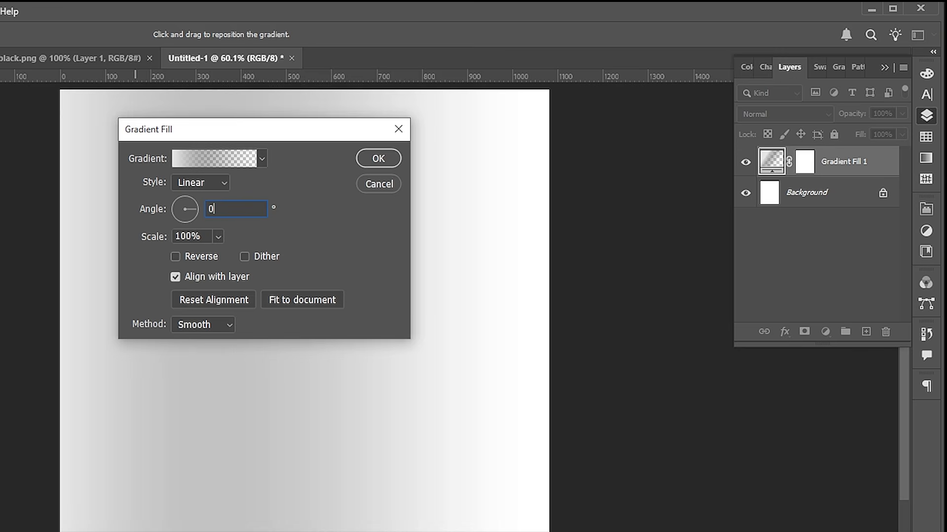
left_click(369, 158)
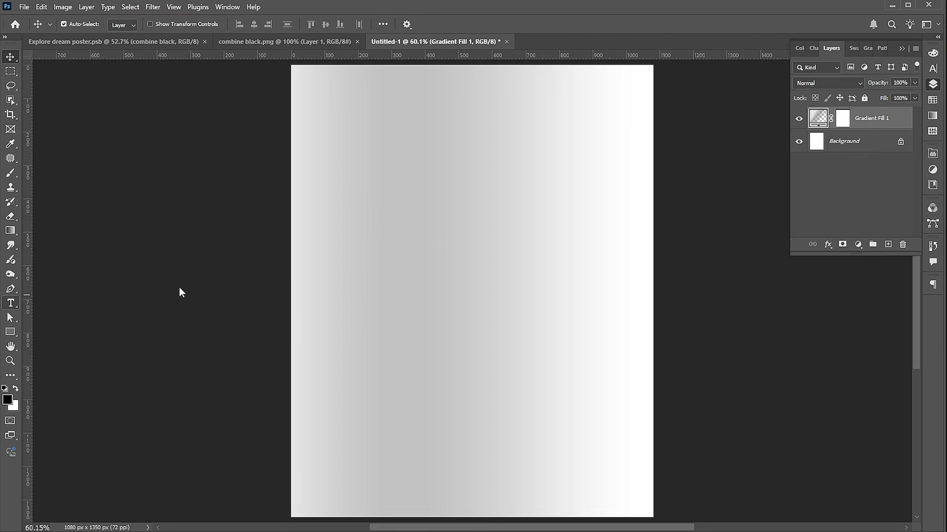
- Add horizontal text reading "EXPLORE DREAMS" on two lines in the upper half of the canvas
left_click(15, 387)
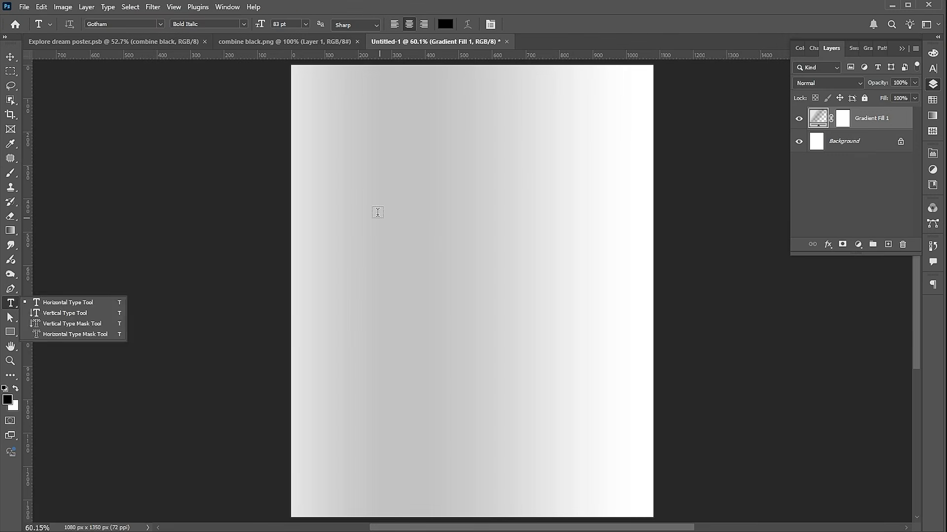
left_click(378, 212)
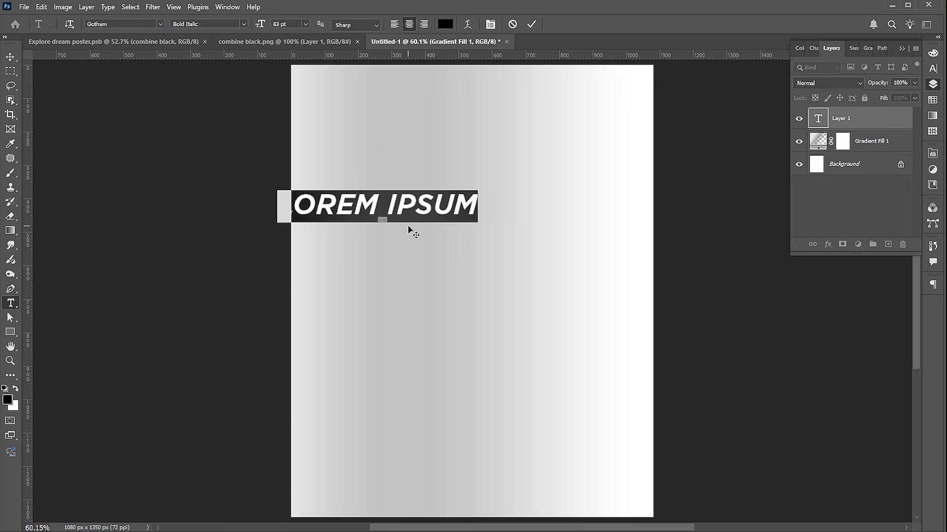
type("EXP")
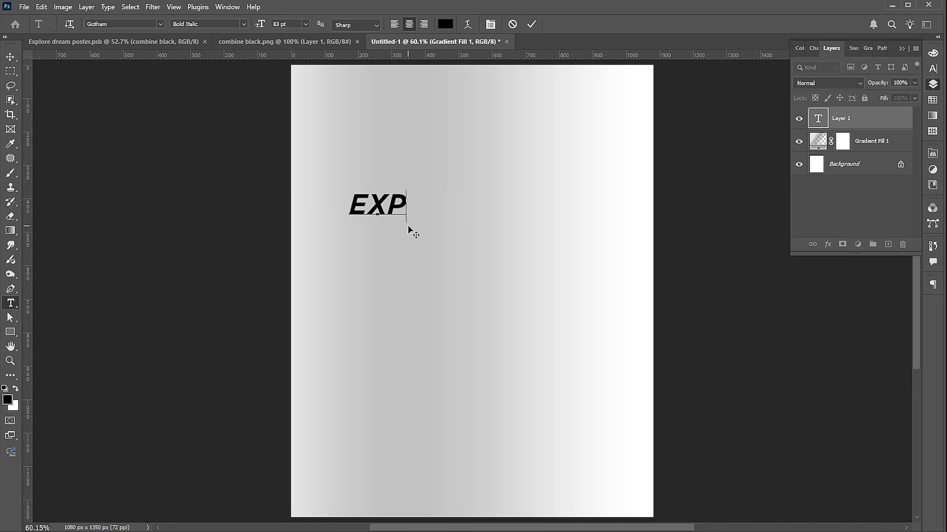
type("LORE ")
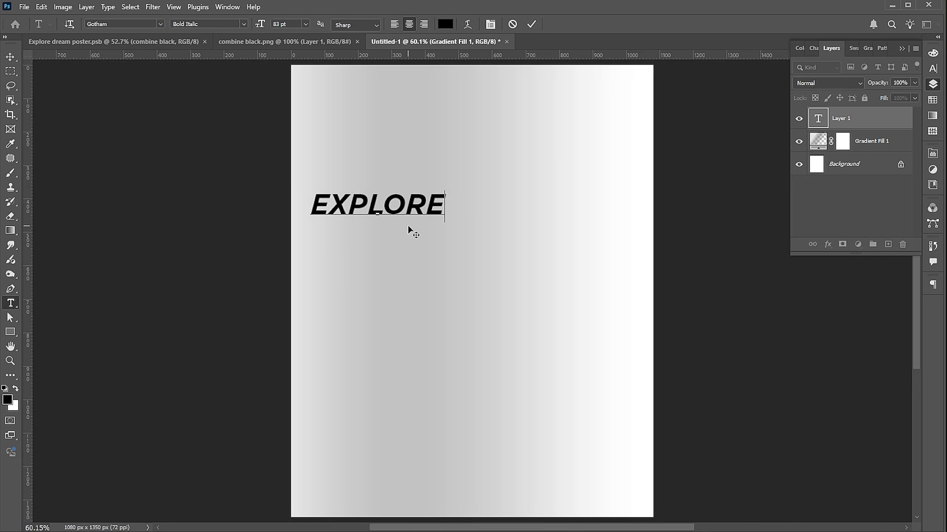
type("DRE")
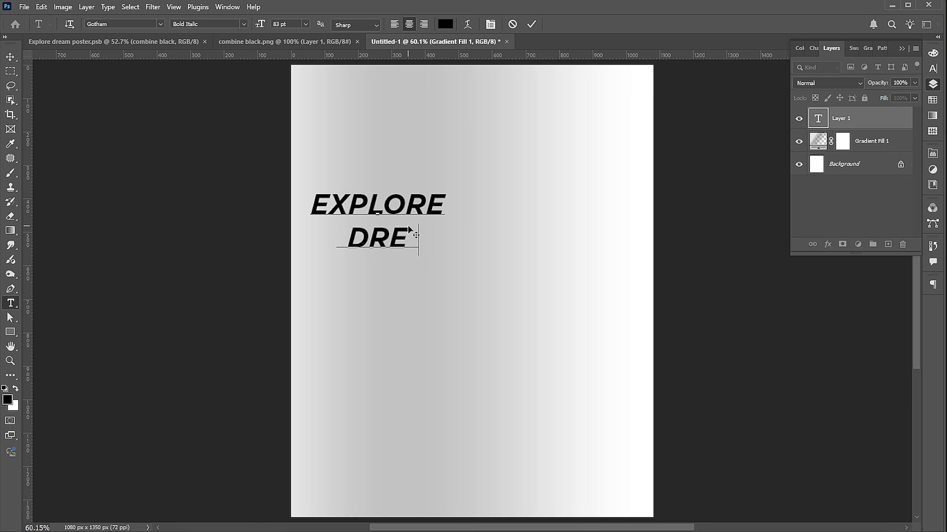
type("AMS")
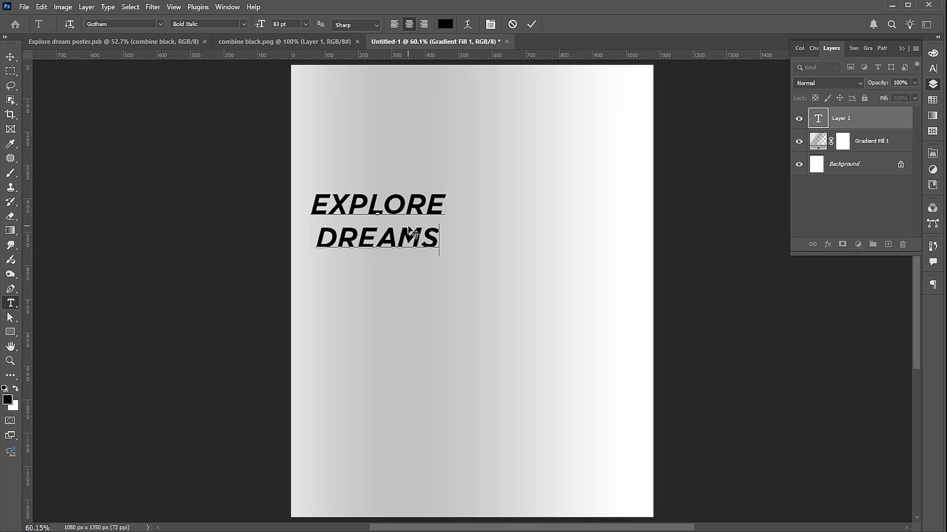
- Change the font style of the whole "EXPLORE DREAMS" text to Gotham Ultra
key("ctrl+a")
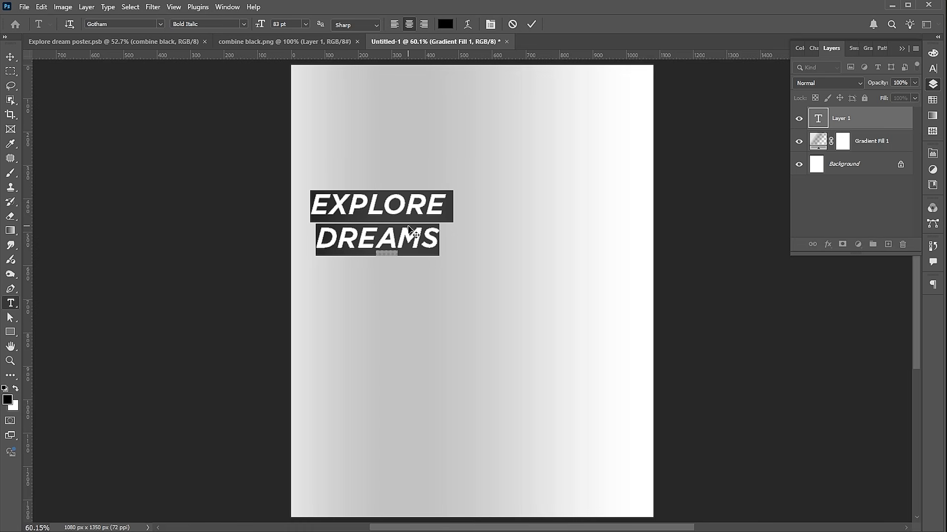
left_click(242, 25)
left_click(238, 158)
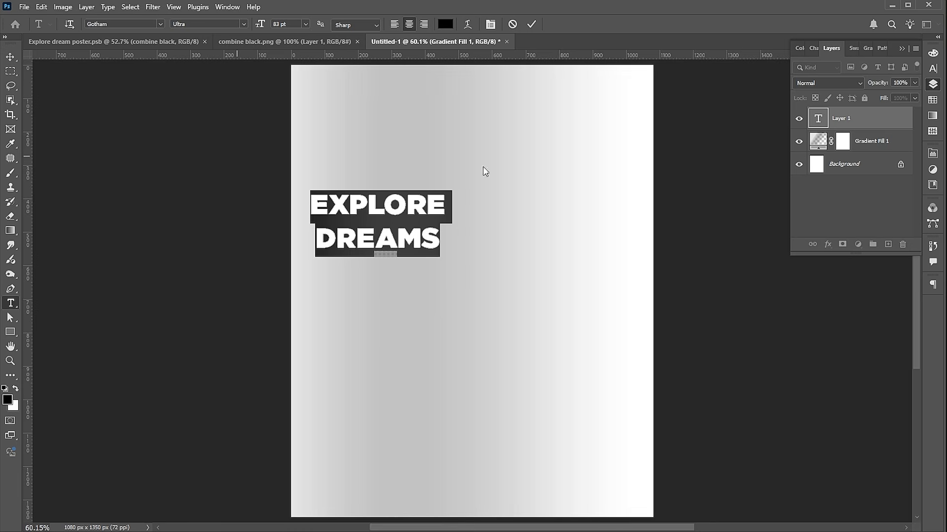
- Reduce the leading between the two text lines to 66 pt
left_click(932, 70)
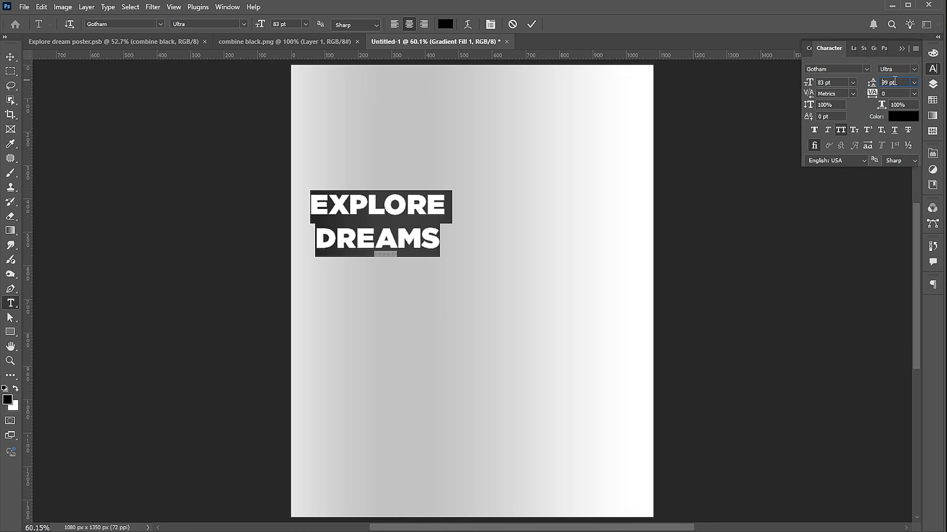
key("Down")
key("Down")
key("Down")
key("Down")
key("Down")
key("Down")
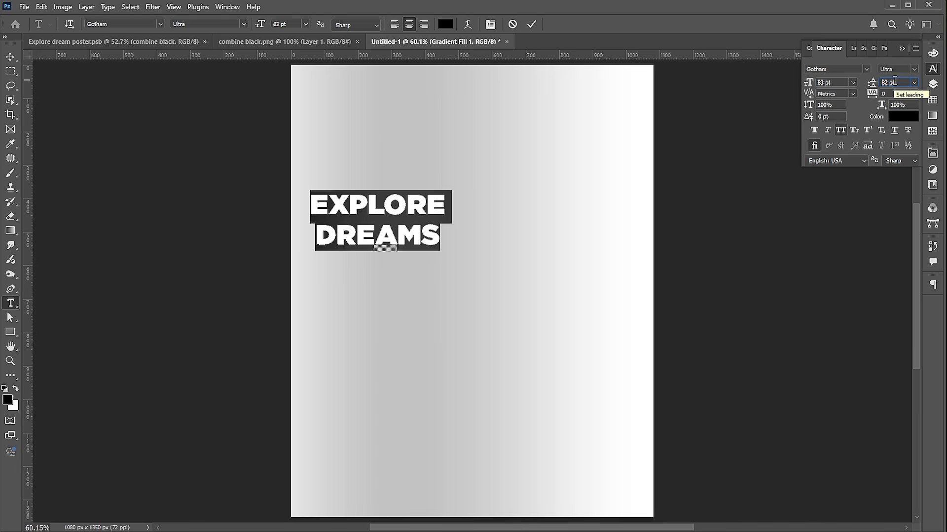
key("Return")
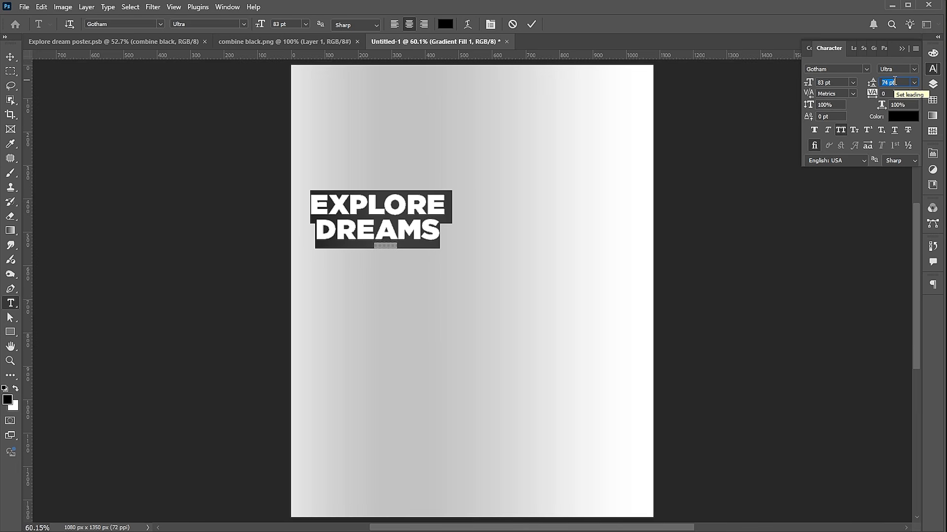
key("Down")
key("Down")
key("Down")
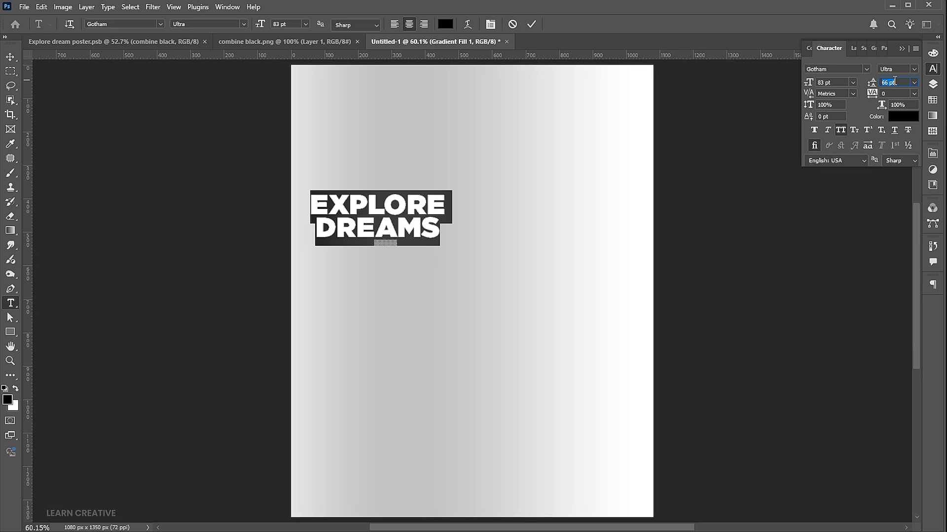
- Set the font size of the word "DREAMS" to 90 pt to match the width of "EXPLORE", and commit the text
left_click_drag(326, 225, 438, 229)
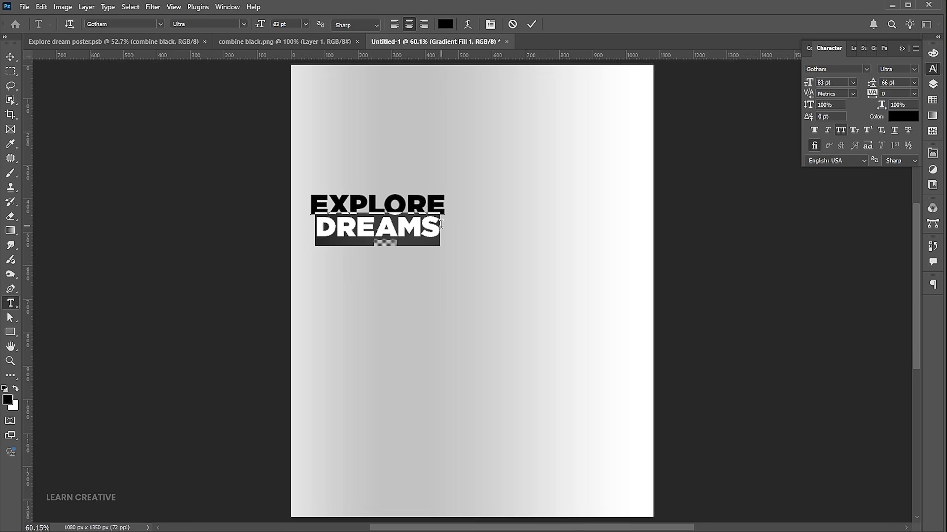
left_click(833, 82)
key("Up")
key("Up")
key("Up")
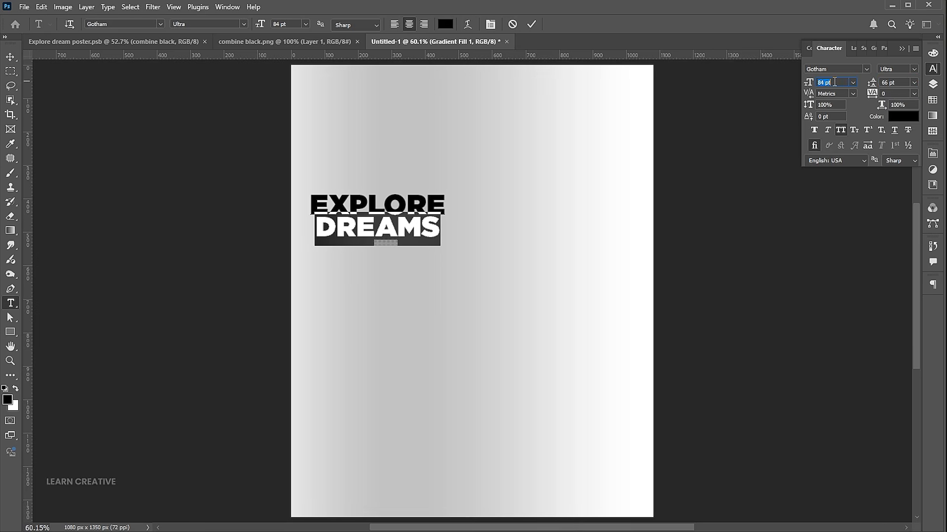
key("Up")
key("Up")
key("Up")
key("Up")
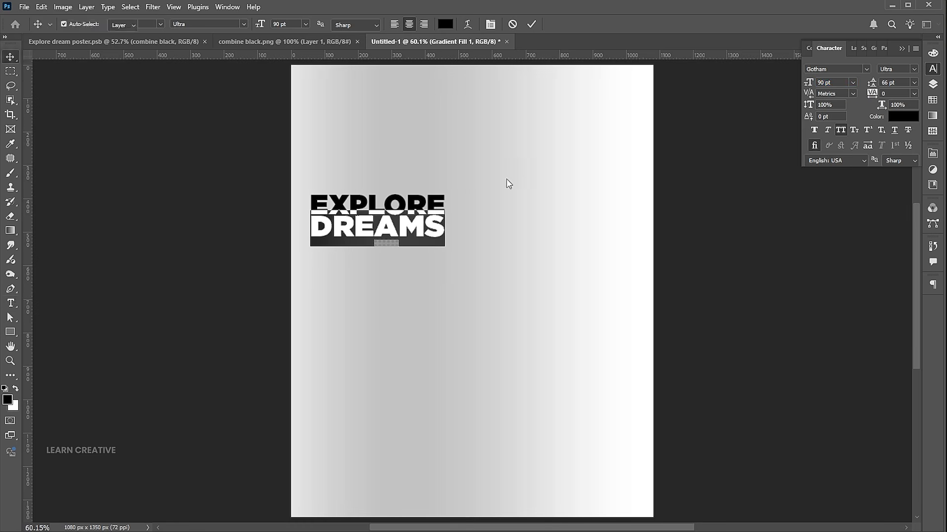
key("ctrl+Return")
- Scale the "EXPLORE DREAMS" text up proportionally until it spans nearly the full width of the canvas
key("v")
left_click_drag(438, 231, 578, 291)
key("ctrl+t")
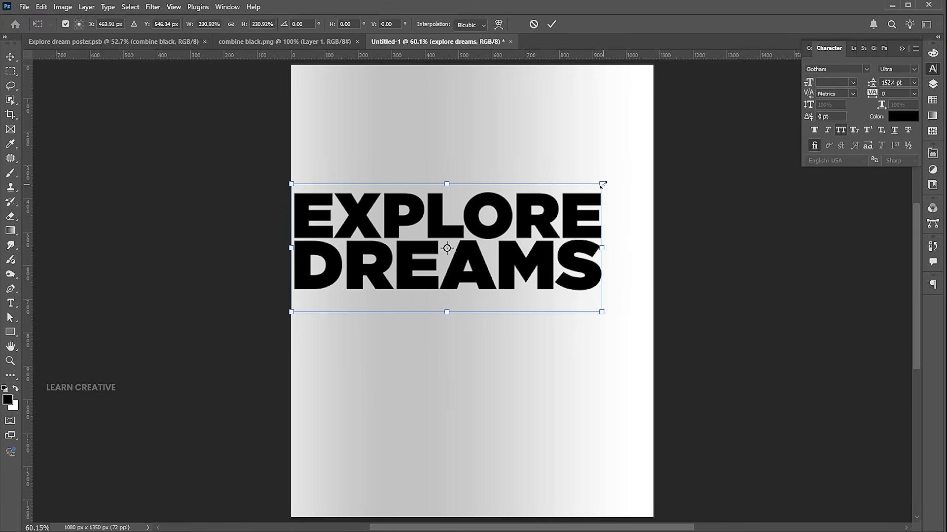
left_click_drag(602, 184, 629, 172)
- Position the enlarged text flush with the canvas's left edge, slightly above the vertical middle, and apply the transform
left_click_drag(602, 217, 601, 243)
key("Left")
key("Left")
key("Left")
key("Left")
key("Left")
key("Left")
key("Left")
key("Left")
key("Left")
key("Left")
key("Down")
key("Down")
key("Down")
key("Down")
key("Down")
key("Down")
key("Down")
key("Down")
key("Down")
key("Down")
key("Down")
key("Down")
key("Return")
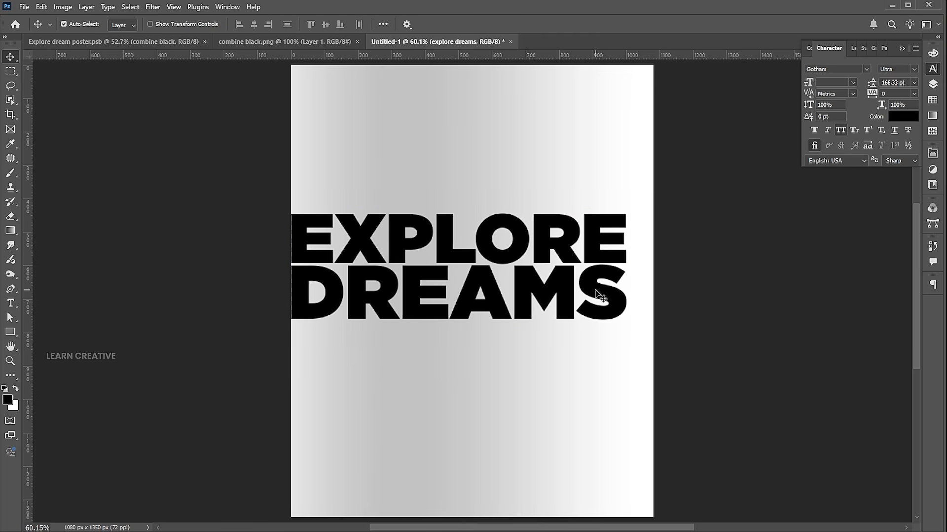
- Convert the "explore dreams" text layer to a smart object
left_click(933, 85)
right_click(840, 121)
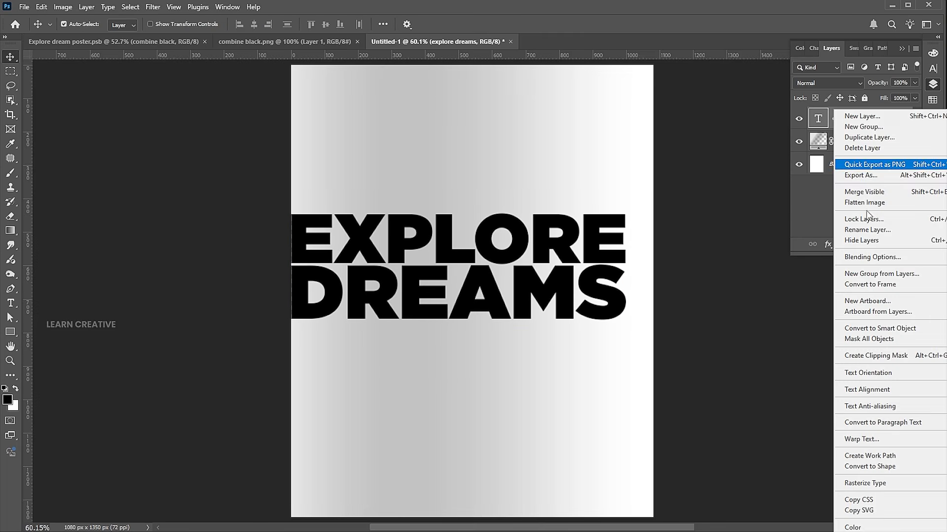
left_click(858, 329)
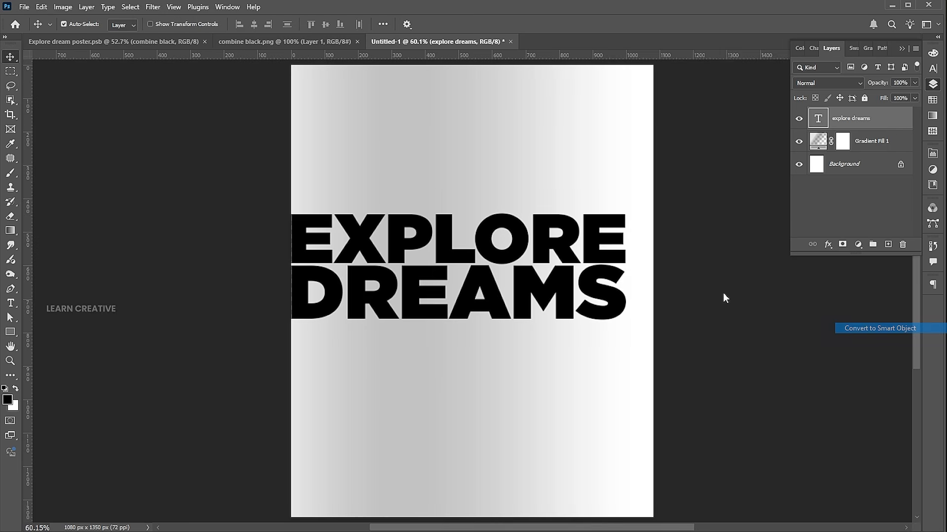
- Distort the text by pulling its upper-left corner straight up past the canvas's top edge, to about 258% height, and apply it
key("ctrl+t")
right_click(333, 227)
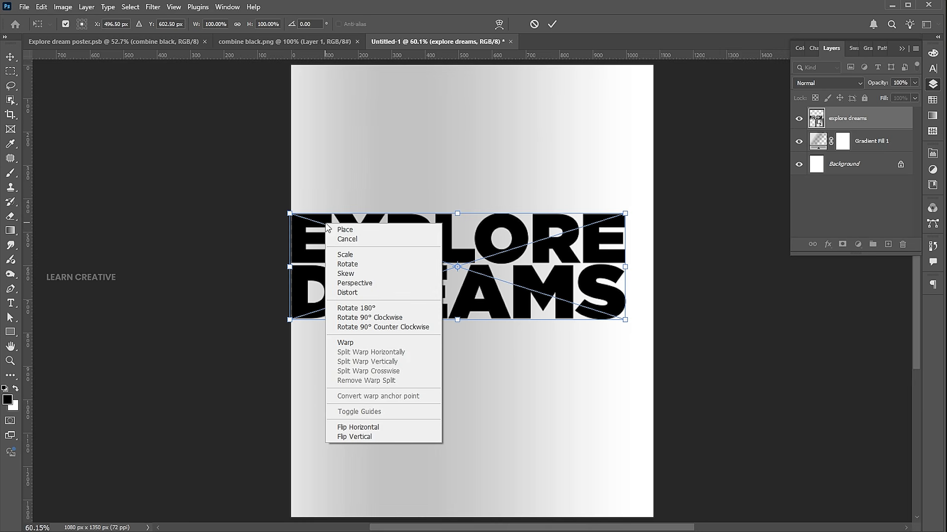
left_click(342, 293)
left_click_drag(291, 213, 301, 240)
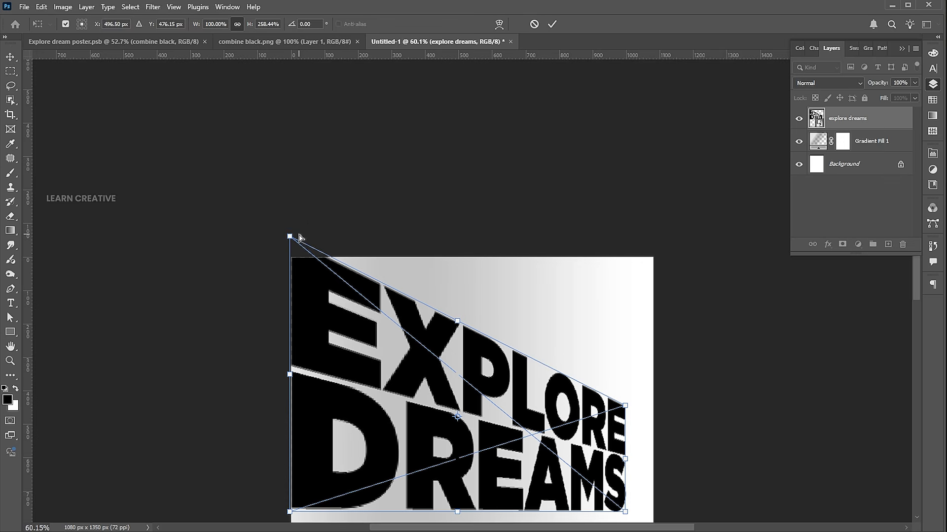
key("Return")
scroll(301, 240, "down", 4)
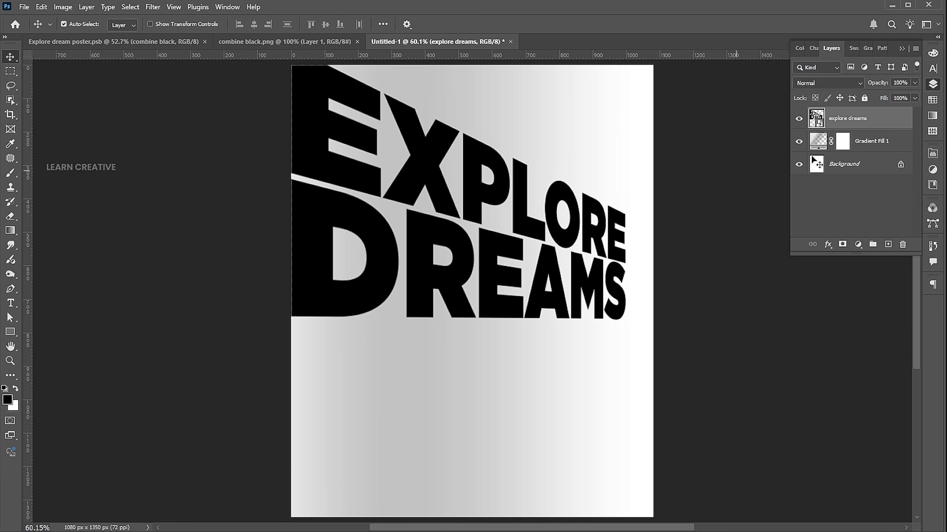
- Add a Gradient Overlay effect to the "explore dreams" smart object
right_click(816, 116)
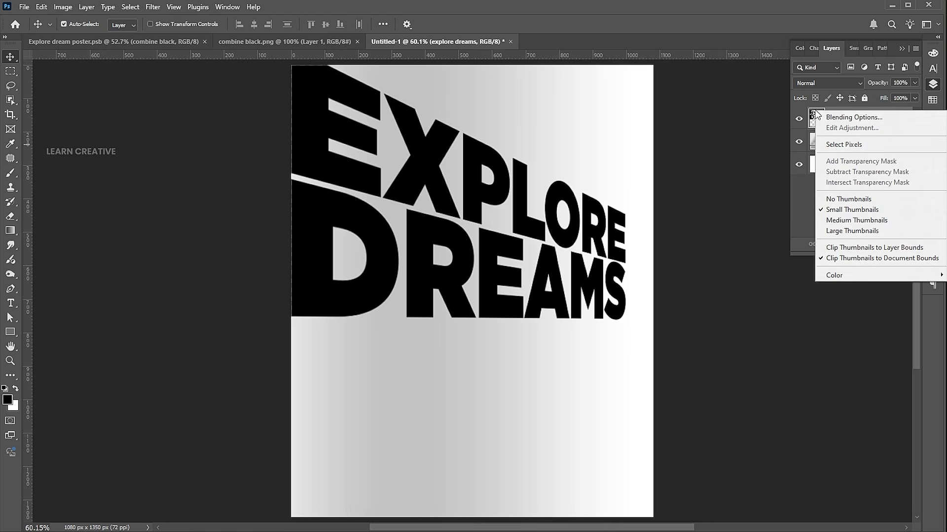
left_click(858, 242)
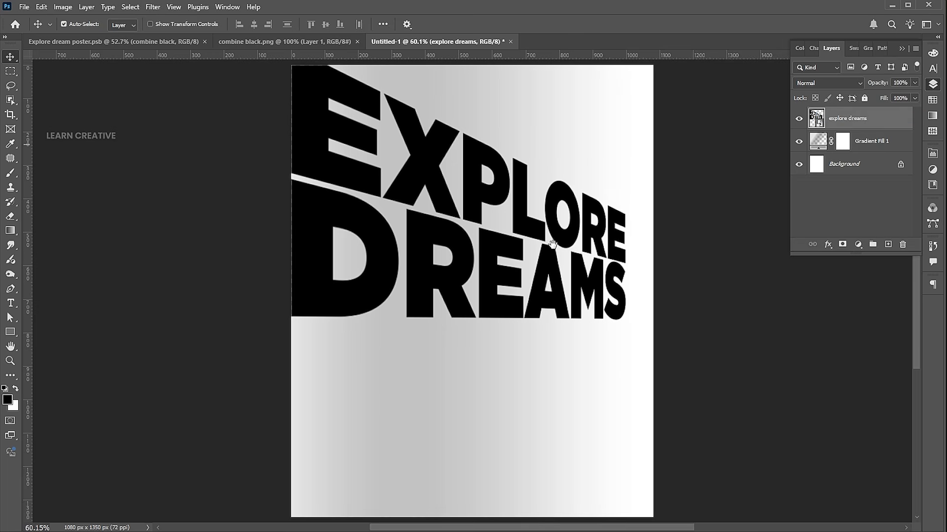
double_click(883, 118)
left_click_drag(655, 95, 536, 99)
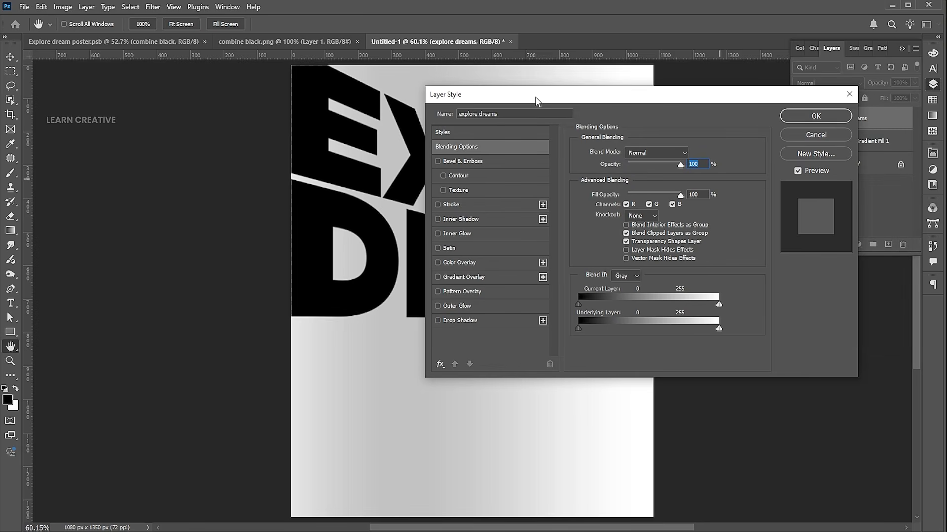
left_click(438, 277)
left_click(457, 277)
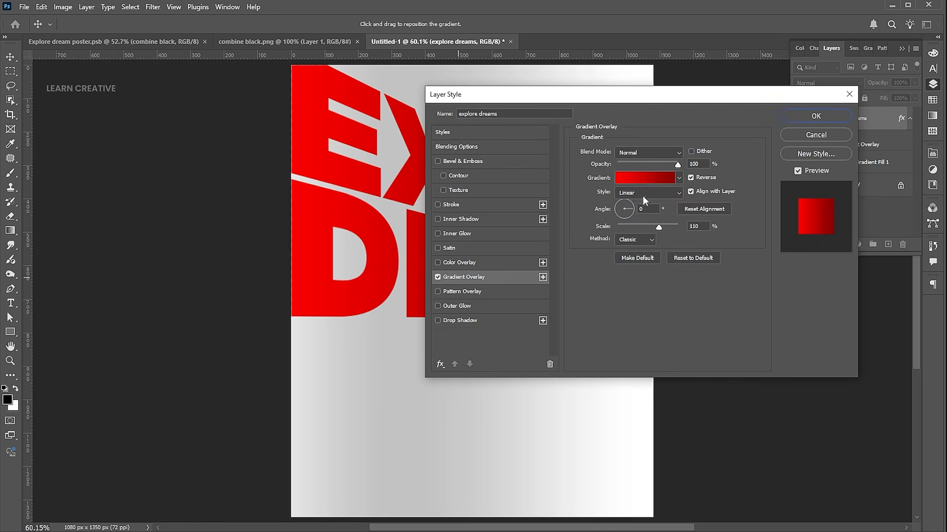
- Use color stops 880000 and ff0000 for the overlay's gradient and apply the layer style
left_click(642, 180)
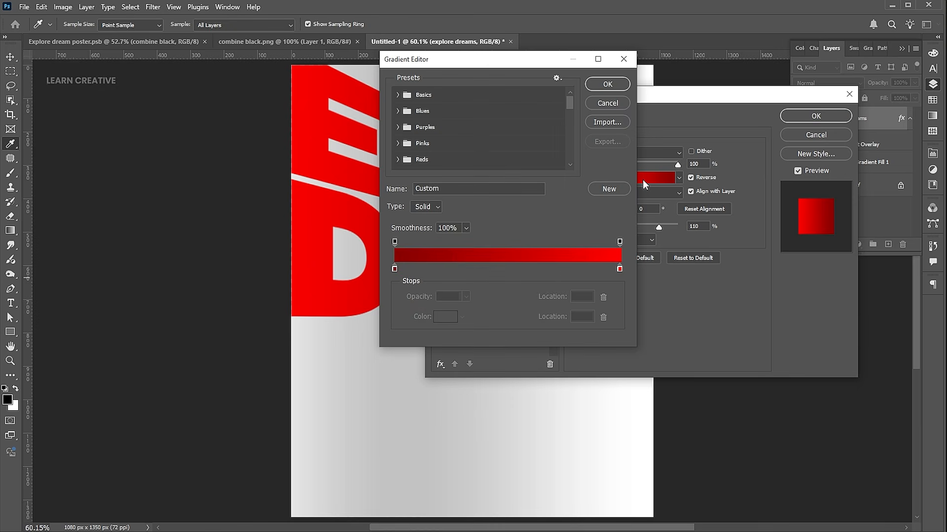
double_click(395, 267)
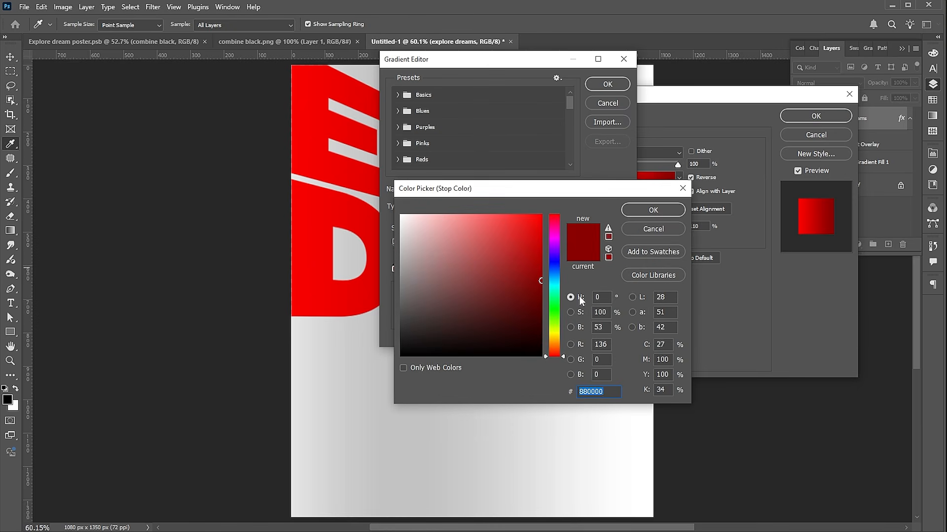
left_click(648, 212)
double_click(619, 270)
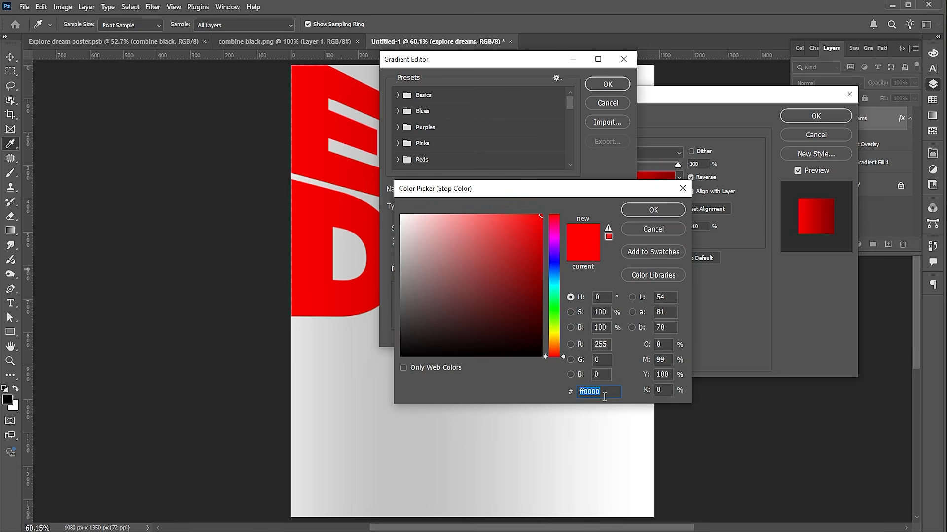
left_click(645, 213)
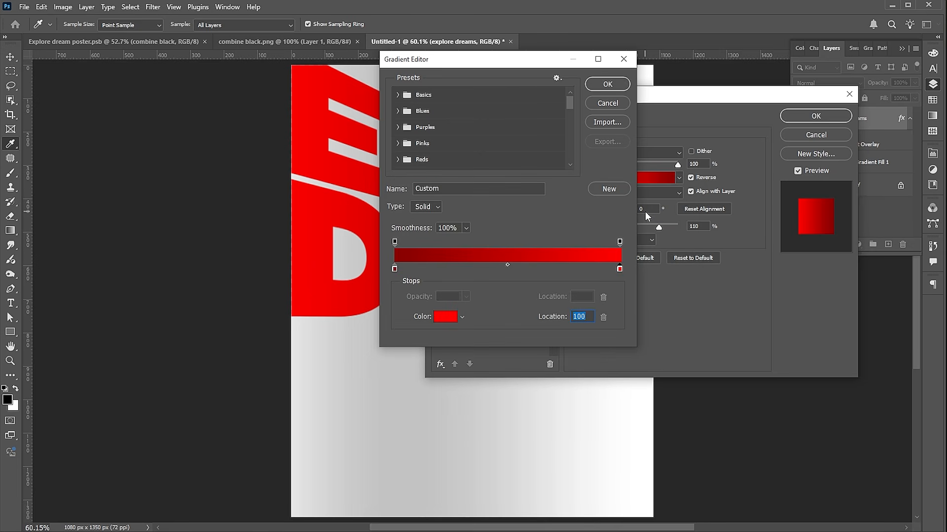
left_click(612, 85)
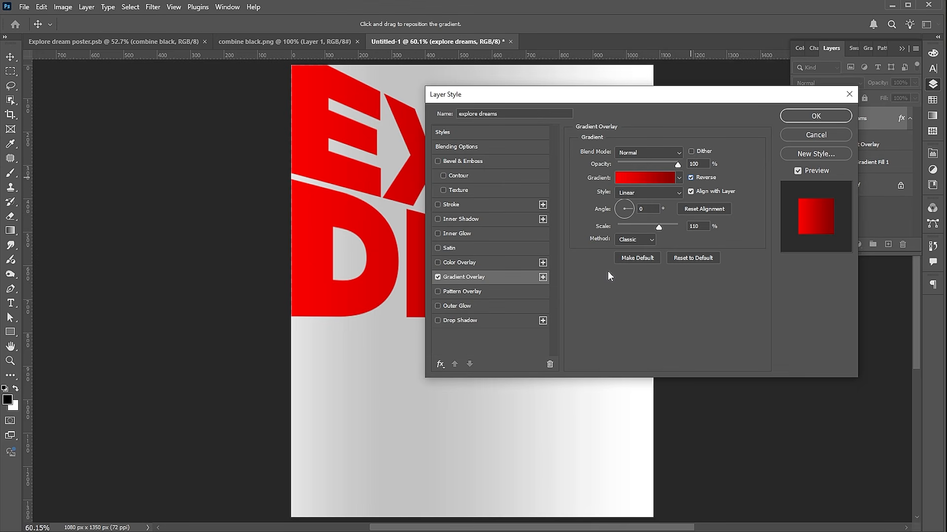
left_click(803, 117)
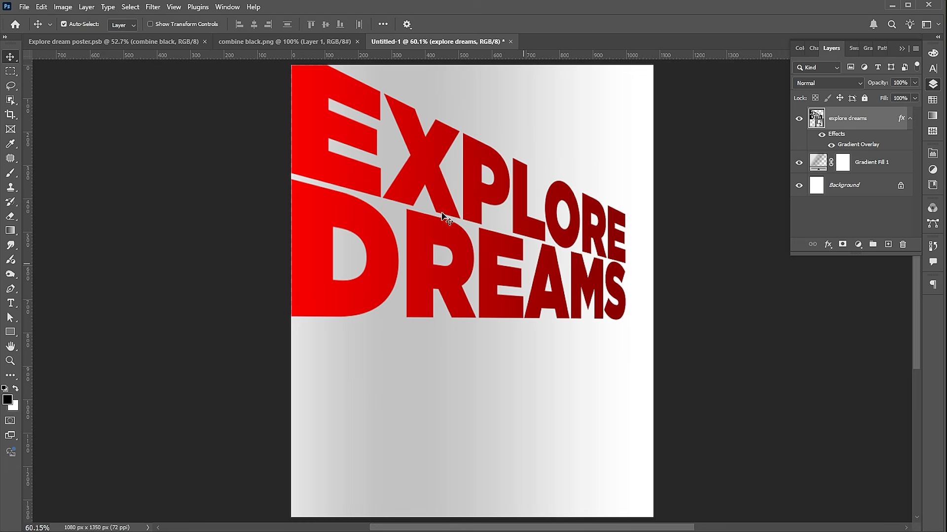
left_click(24, 8)
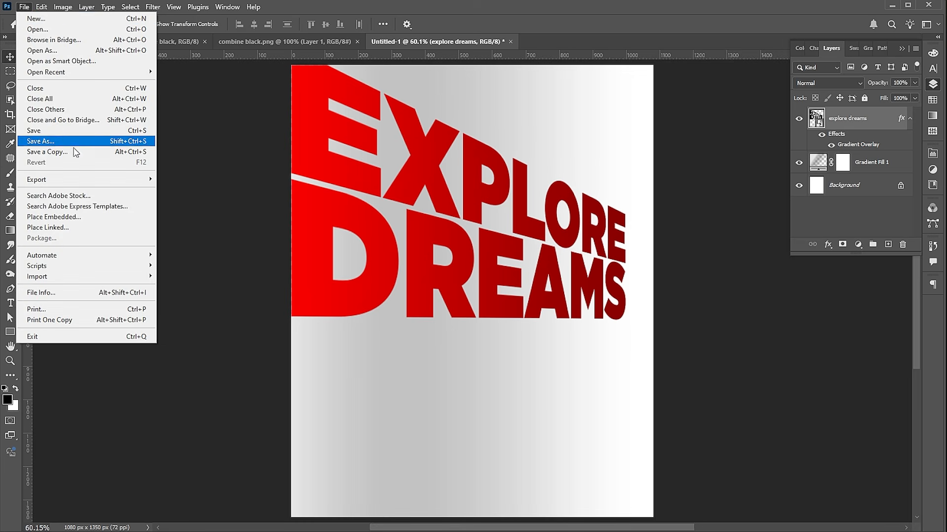
left_click(73, 217)
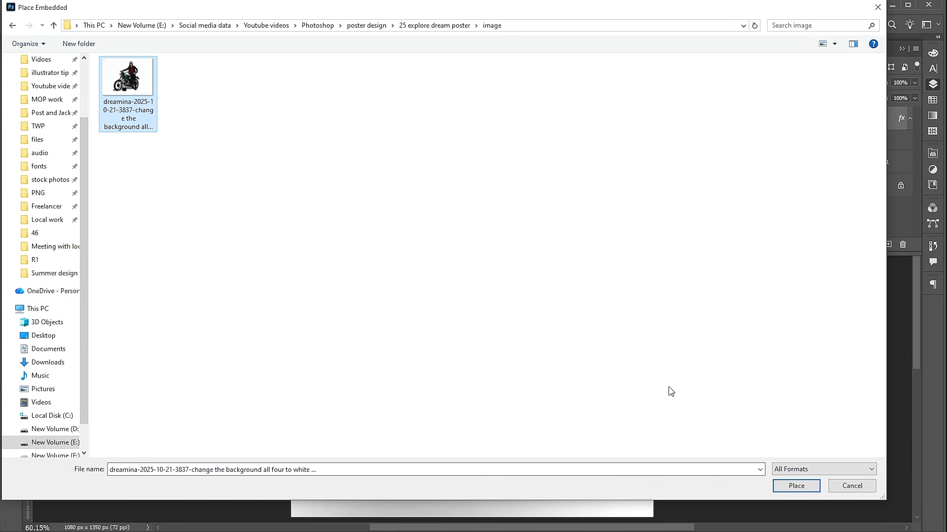
left_click(795, 486)
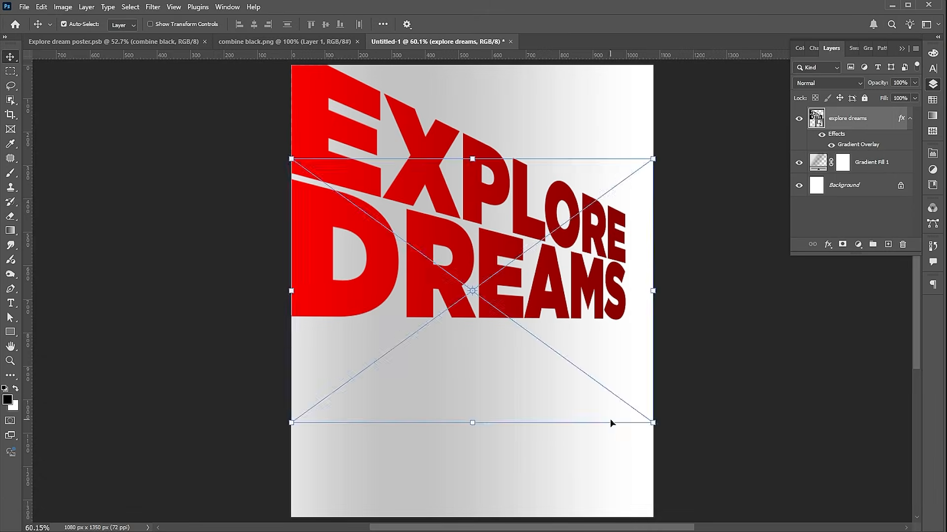
left_click(131, 7)
left_click(156, 136)
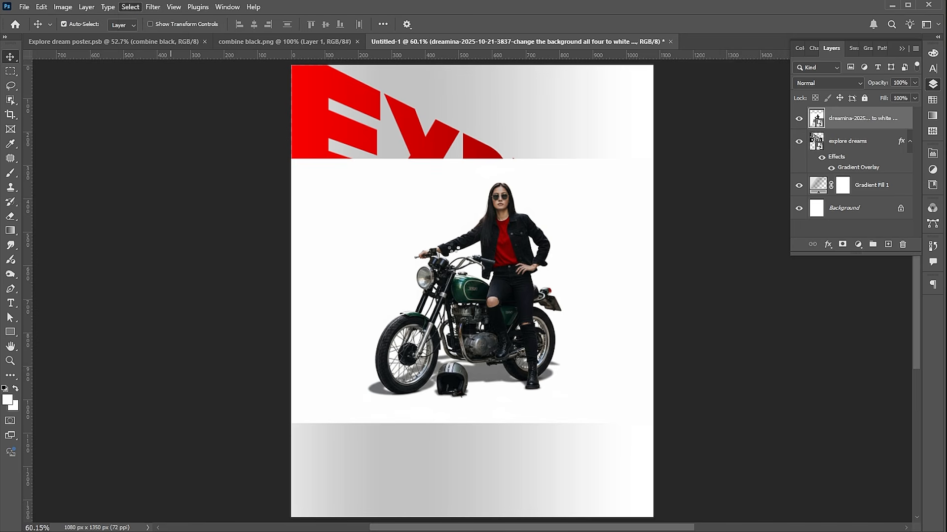
- Refine the subject selection around the motorcycle's rear wheel rim with the Lasso tool
scroll(568, 332, "up", 8)
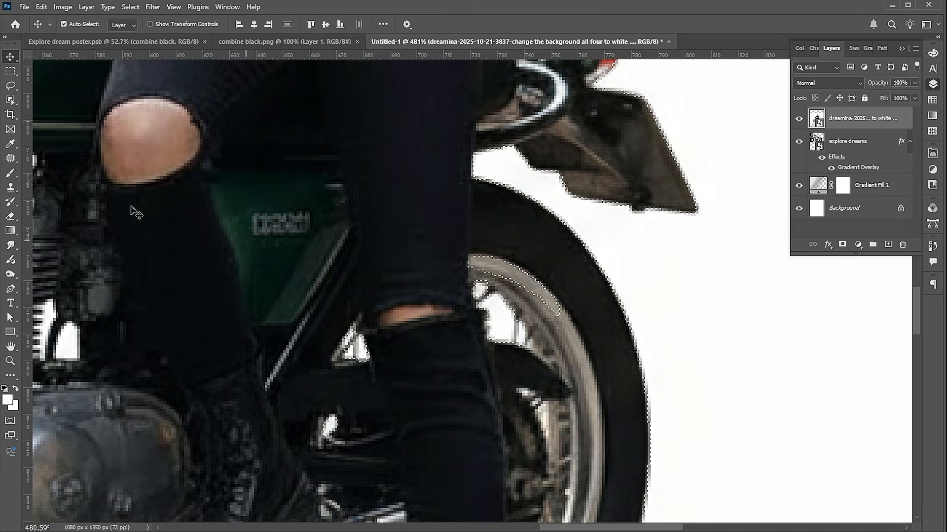
left_click(11, 86)
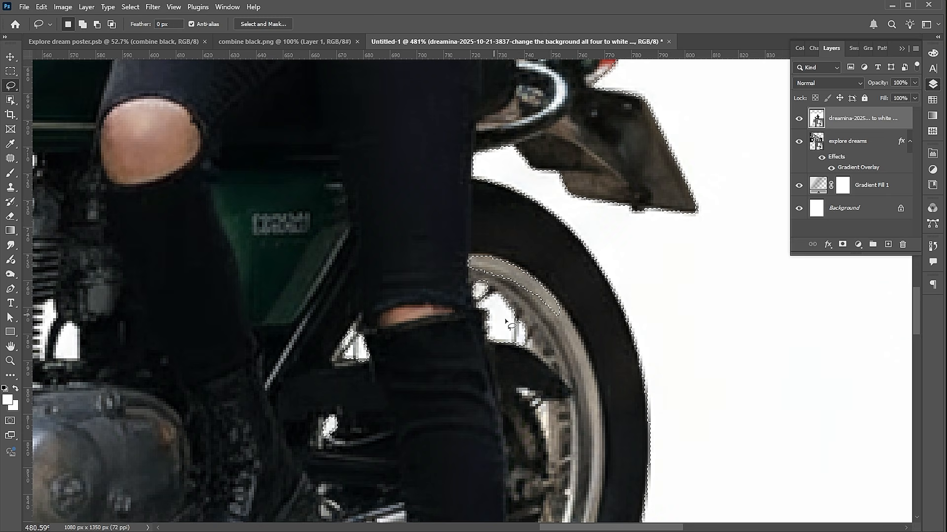
left_click_drag(551, 319, 504, 289)
left_click_drag(569, 297, 571, 320)
- Add the fuel cap on top of the green tank to the subject selection with the Lasso tool
key("space")
mouse_move(226, 335)
left_mouse_down()
mouse_move(410, 279)
mouse_move(567, 286)
left_mouse_up()
mouse_move(227, 114)
left_mouse_down()
mouse_move(296, 283)
mouse_move(278, 345)
left_mouse_up()
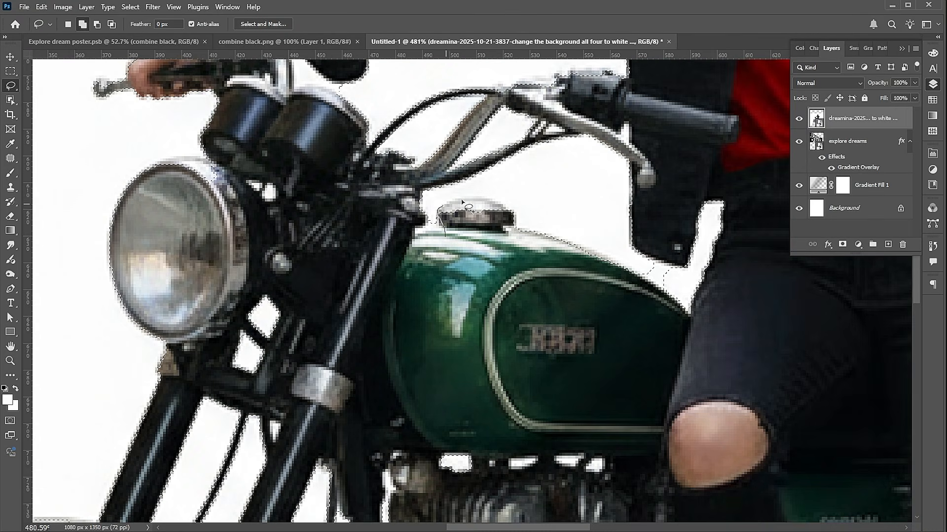
left_click_drag(486, 247, 492, 250)
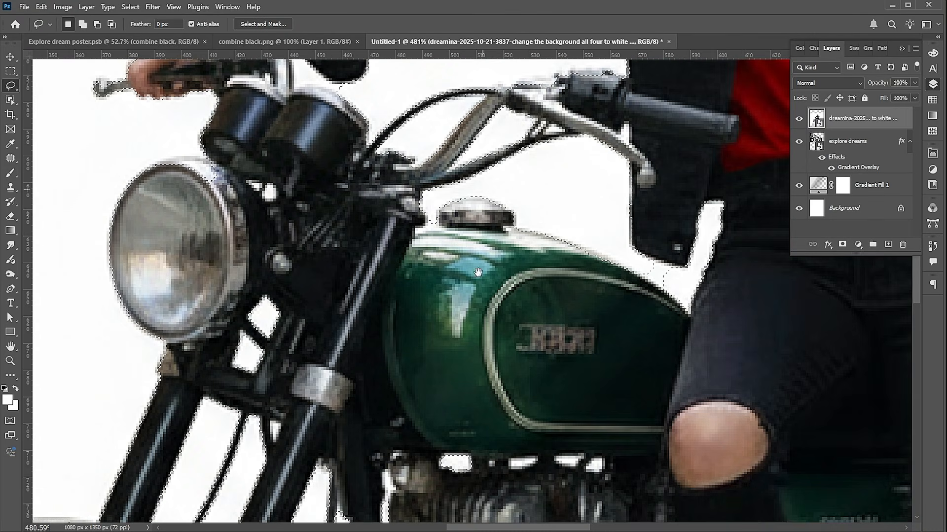
key("space")
left_click_drag(481, 189, 475, 356)
key("alt")
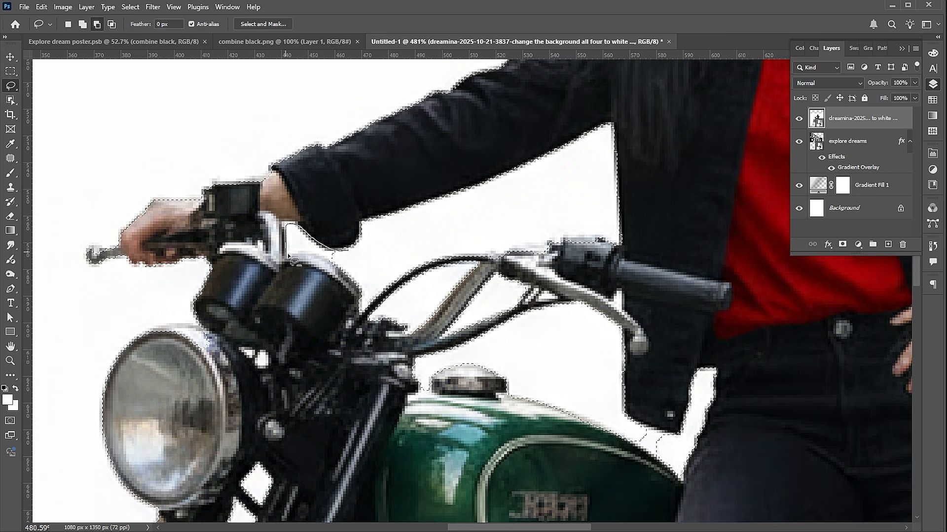
- Add the missing outer shell of the helmet to the subject selection with the Lasso tool
key("space")
left_click_drag(419, 466, 423, 107)
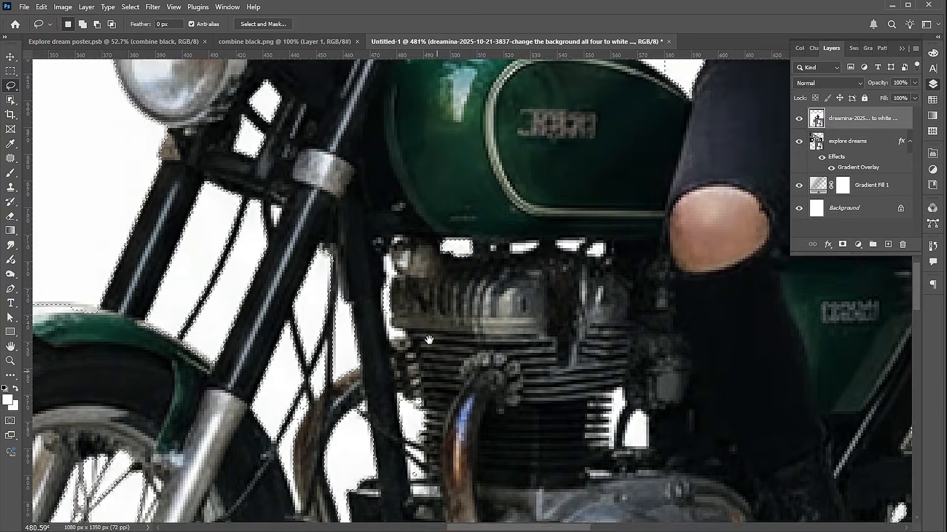
left_click_drag(433, 363, 427, 112)
left_click_drag(456, 221, 367, 65)
left_click_drag(611, 493, 482, 273)
left_click_drag(347, 213, 445, 299)
key("shift")
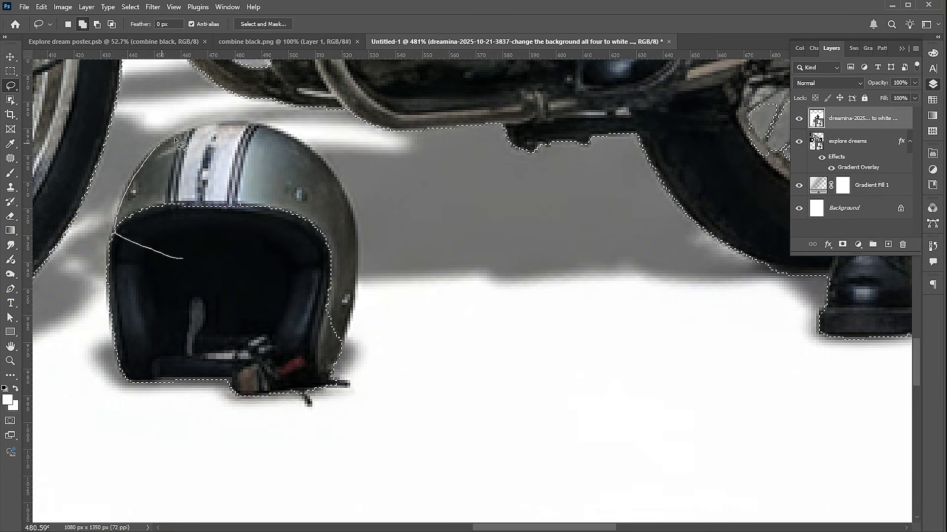
left_click_drag(335, 367, 339, 377)
- Mask the motorcycle image layer with the refined selection to hide its white background
key("ctrl+0")
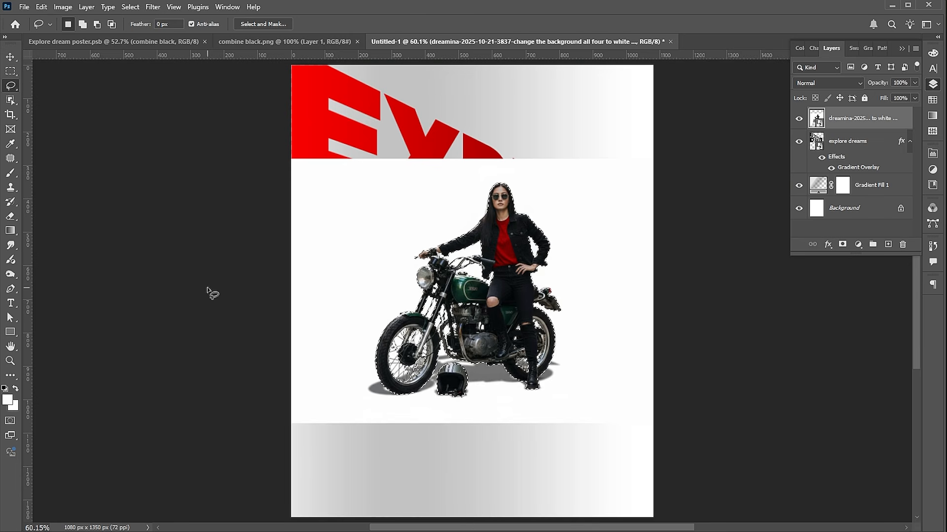
left_click(842, 245)
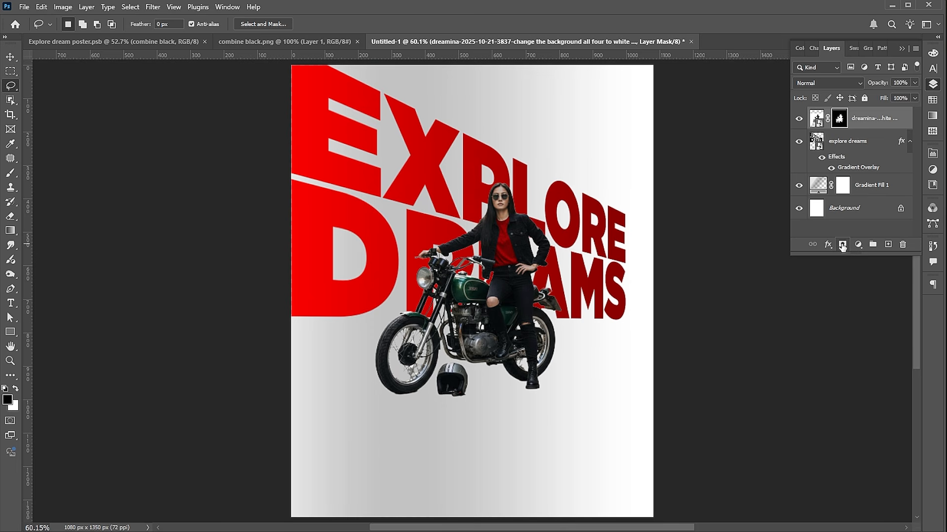
key("v")
- Lasso the ground area around the wheels and helmet on the image itself and copy it, including the shadow, to a new layer
left_click(816, 117)
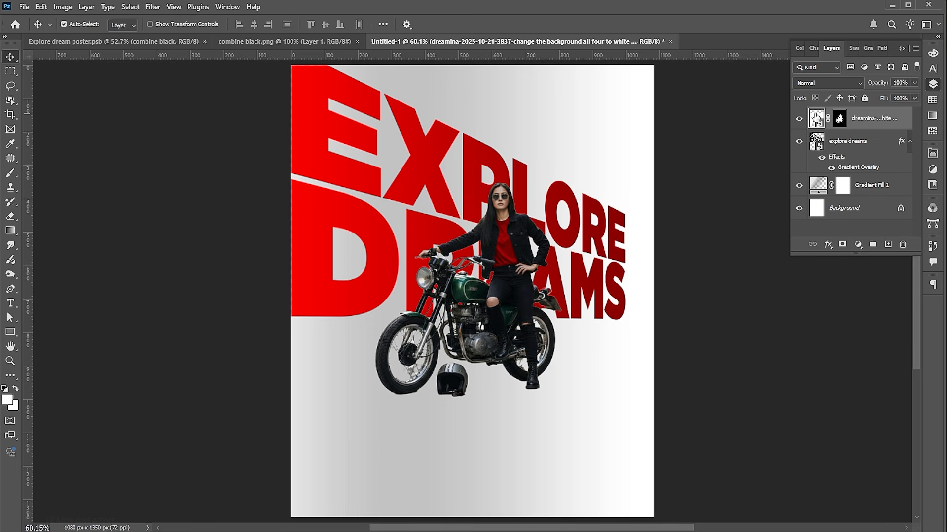
left_click(11, 86)
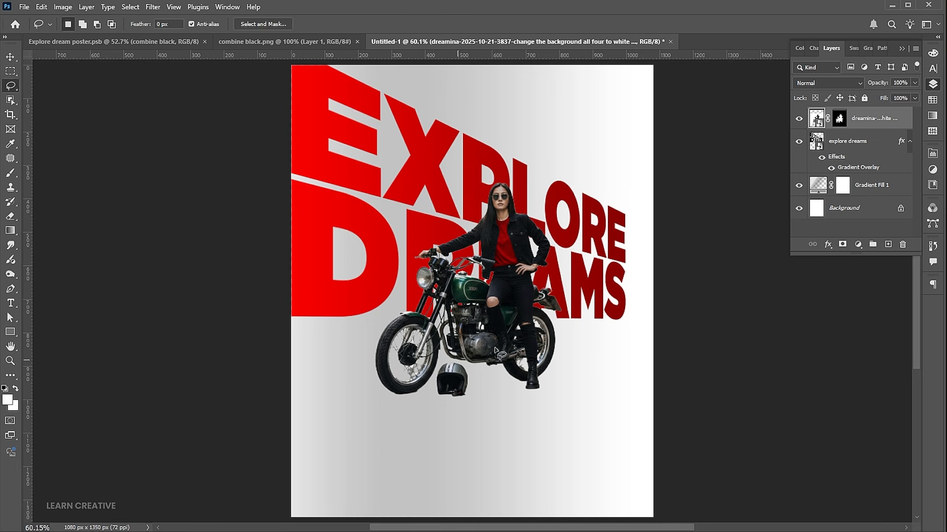
mouse_move(472, 334)
left_mouse_down()
mouse_move(351, 330)
mouse_move(324, 361)
mouse_move(323, 397)
mouse_move(376, 417)
mouse_move(473, 415)
mouse_move(582, 406)
mouse_move(616, 384)
mouse_move(597, 339)
mouse_move(547, 320)
mouse_move(391, 320)
left_mouse_up()
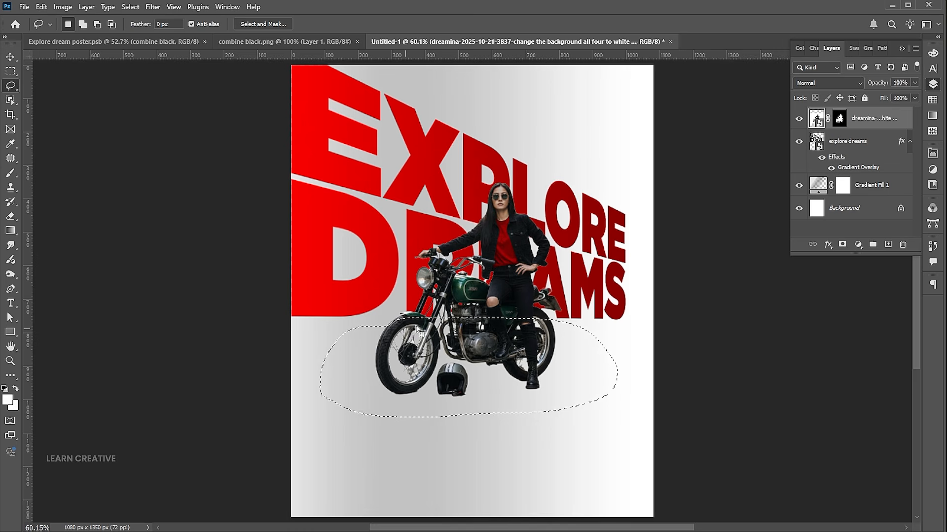
key("ctrl+j")
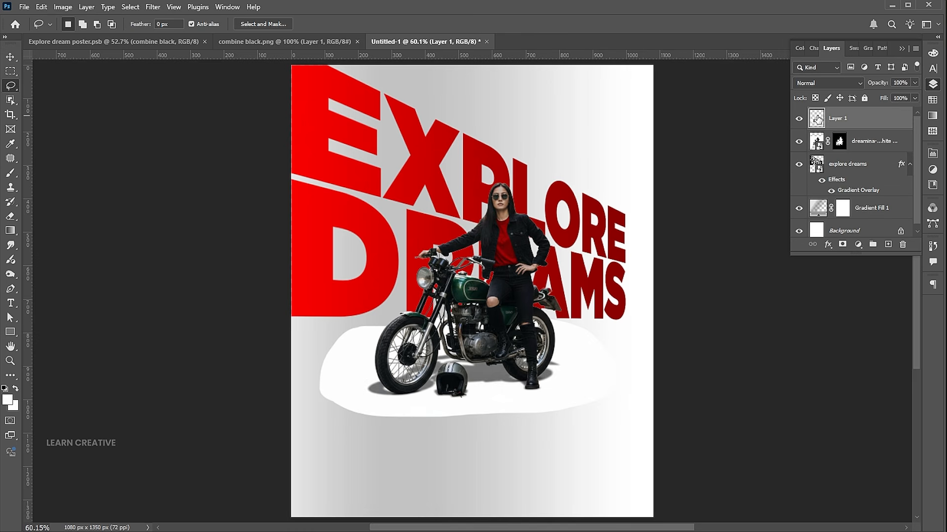
- Move the copied shadow layer below the masked motorcycle layer and set its blend mode to Multiply
left_click_drag(825, 120, 826, 152)
left_click(819, 84)
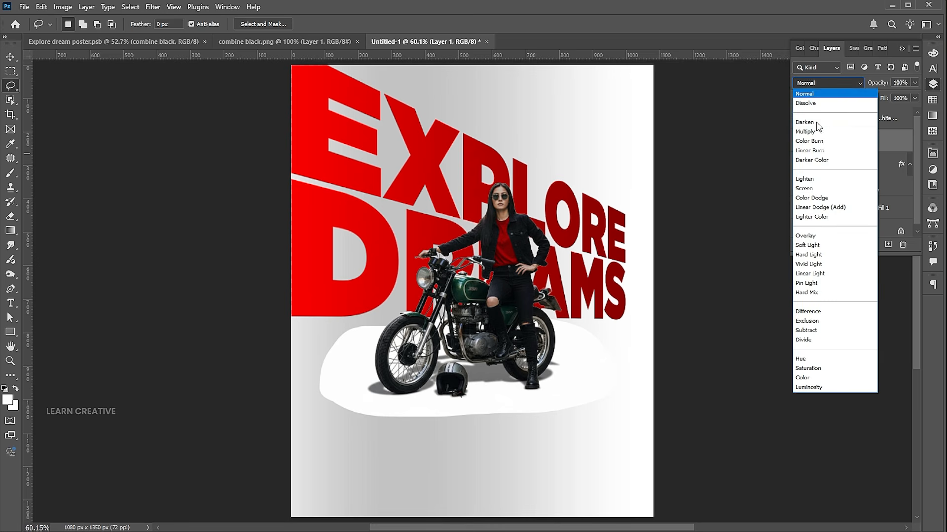
left_click(813, 132)
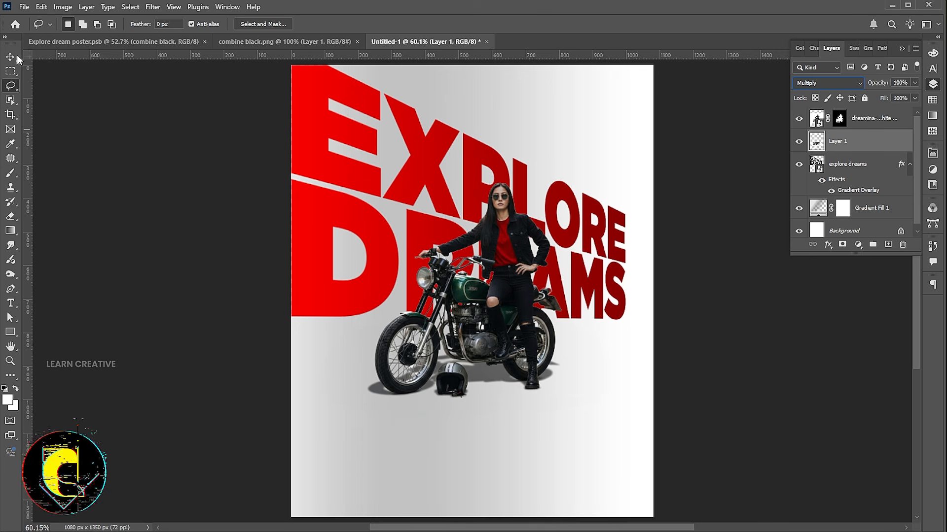
key("v")
- Add the text "WANDER BEYOUND THE EDGES" near the poster's upper edge in 75 pt Gotham Medium
key("t")
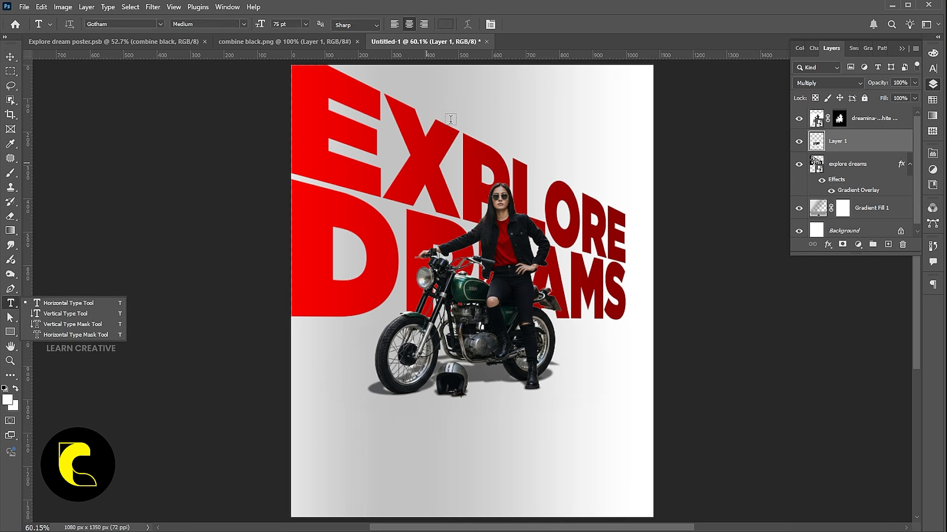
left_click(416, 97)
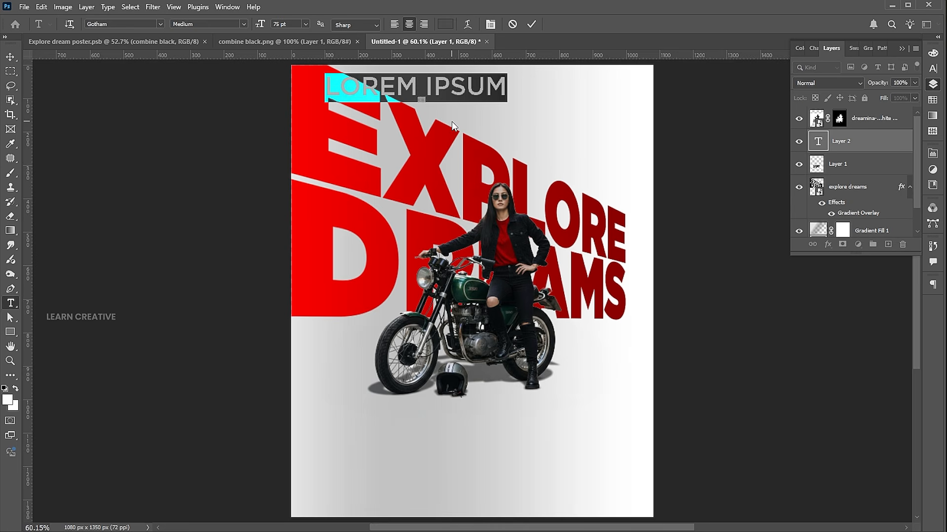
type("WANDER BEYOUND")
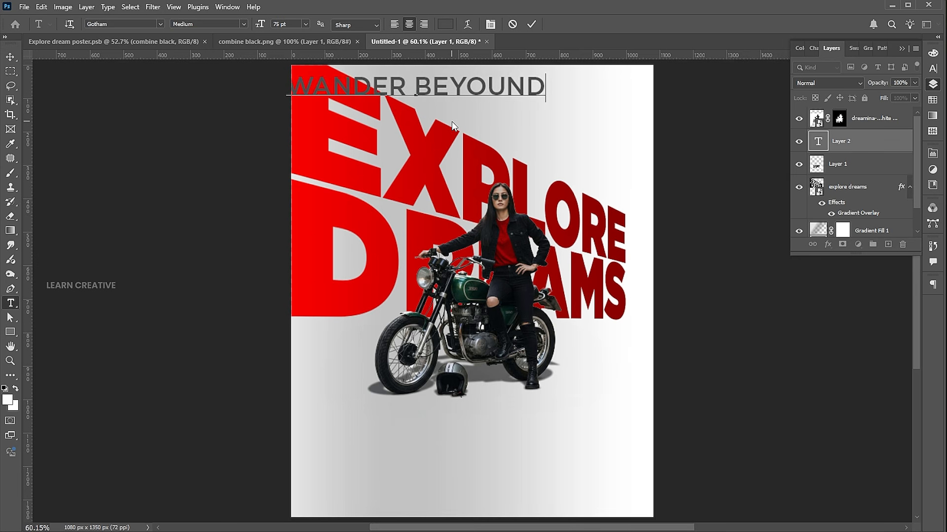
type(" THE ")
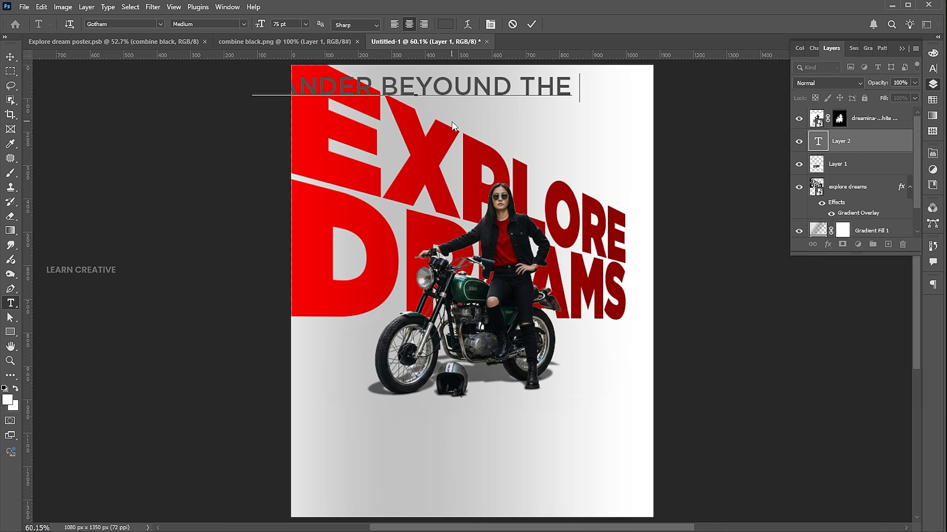
type("EDGES")
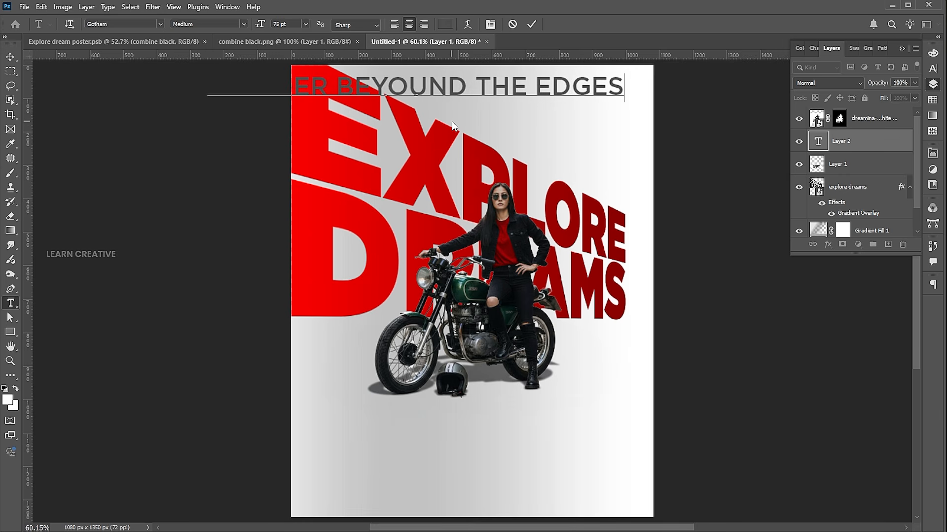
left_click(10, 59)
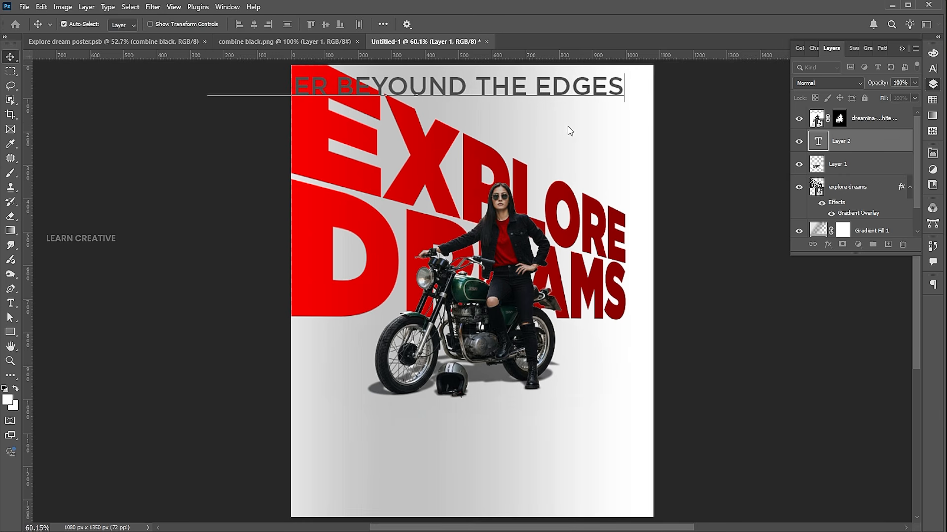
- Scale down the tagline and slant it along the upper edge of "EXPLORE", running from above the X to the final E
key("ctrl+t")
left_click_drag(622, 73, 611, 210)
left_click_drag(379, 202, 401, 90)
key("Return")
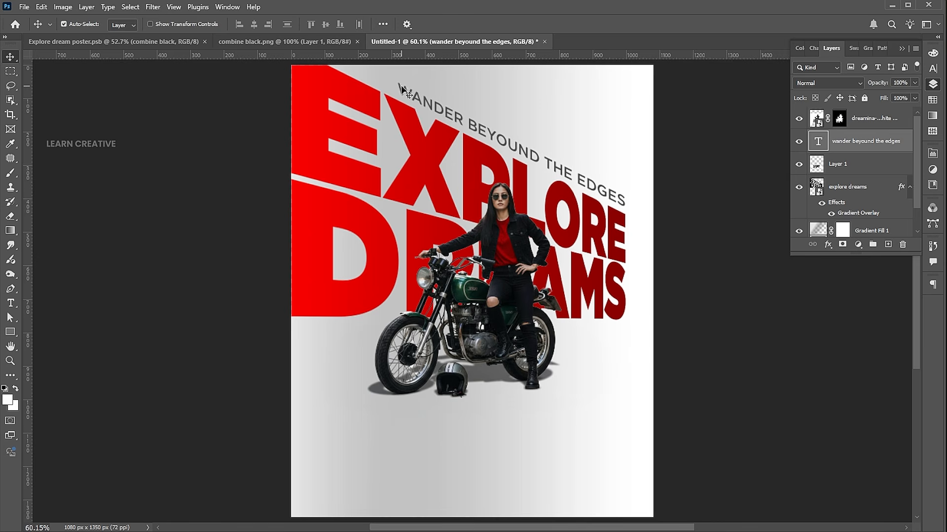
key("ctrl+t")
left_click_drag(395, 80, 436, 102)
key("Return")
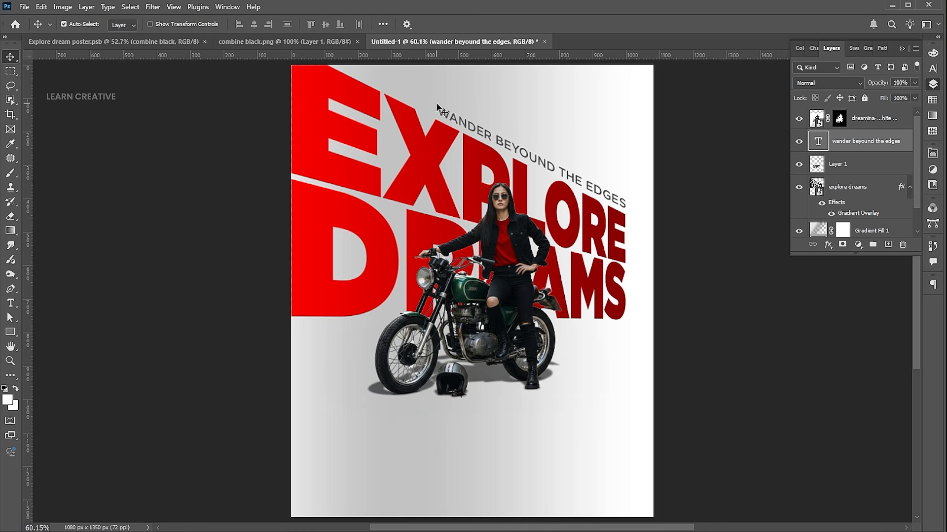
- Add the text "THE EDGES OF THE ORDINARY" below the motorcycle and set it in Gotham Bold
key("t")
left_click(391, 434)
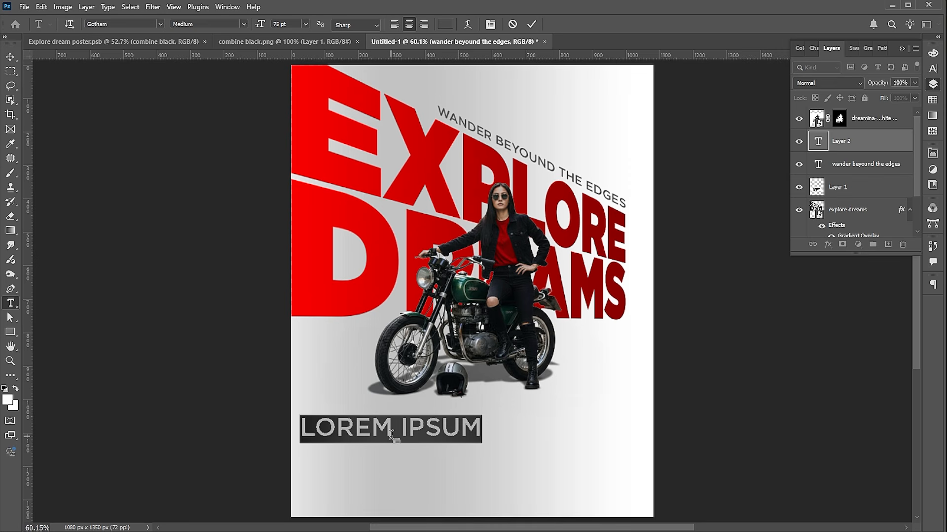
type("the edges of")
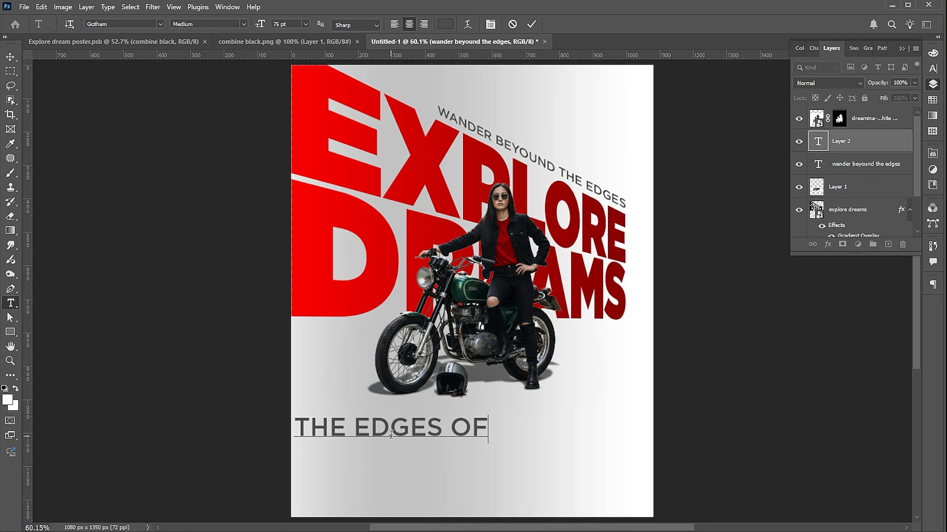
type(" the or")
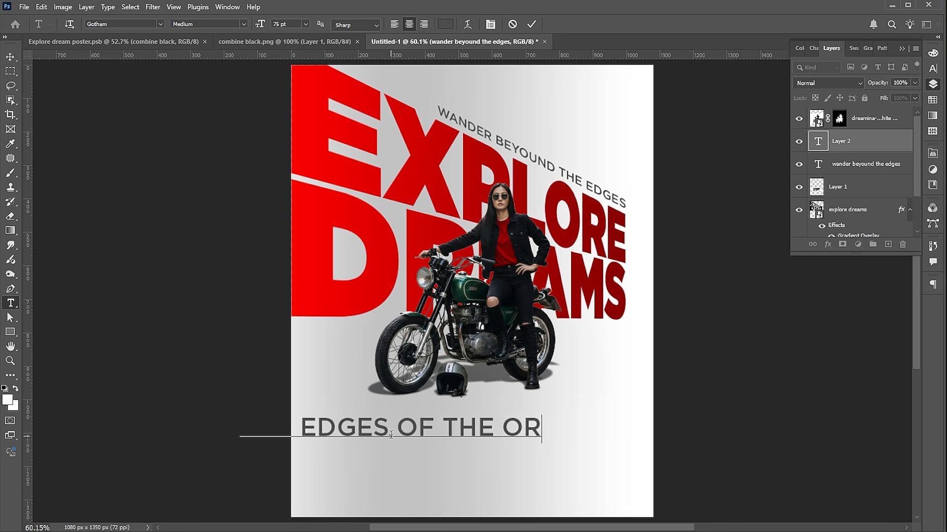
type("dinary")
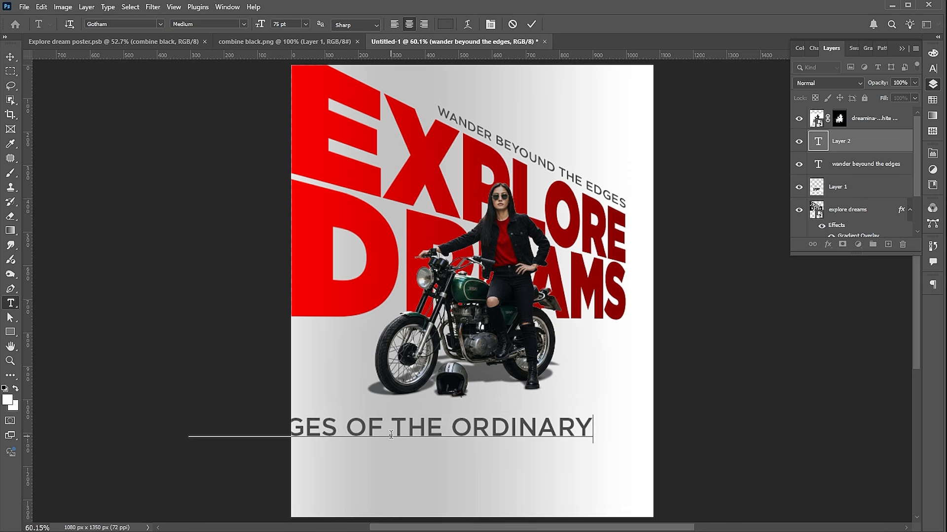
key("ctrl+a")
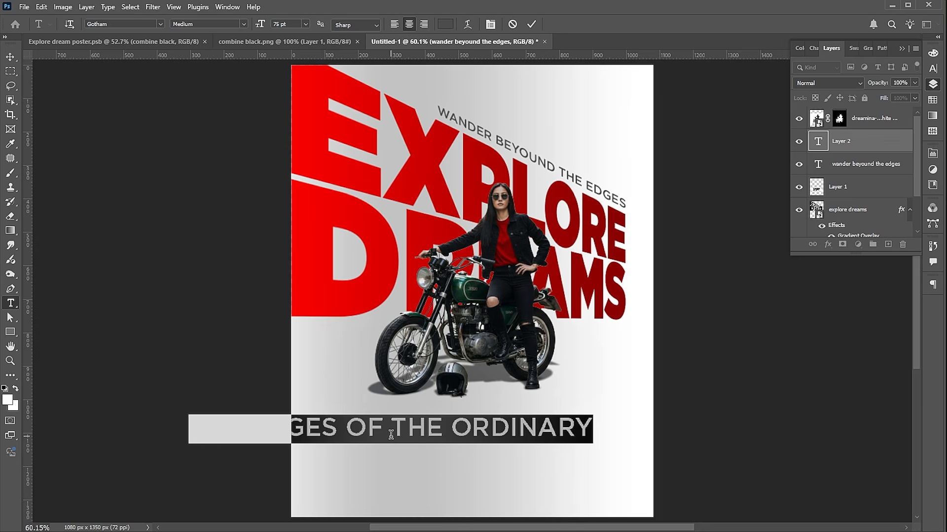
left_click(244, 24)
left_click(240, 105)
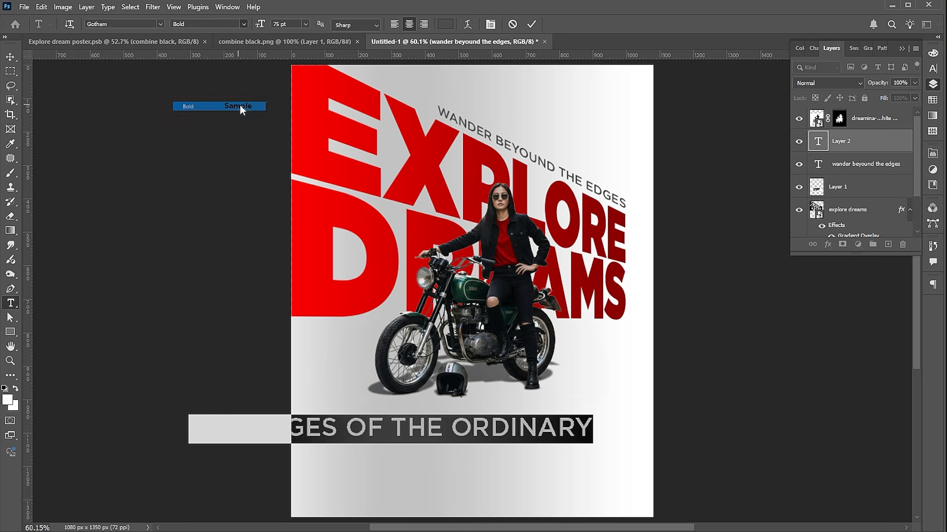
- Center the lower text line horizontally on the canvas and scale it down around its center to about 680 px wide
key("ctrl+a")
left_click(254, 24)
key("ctrl+d")
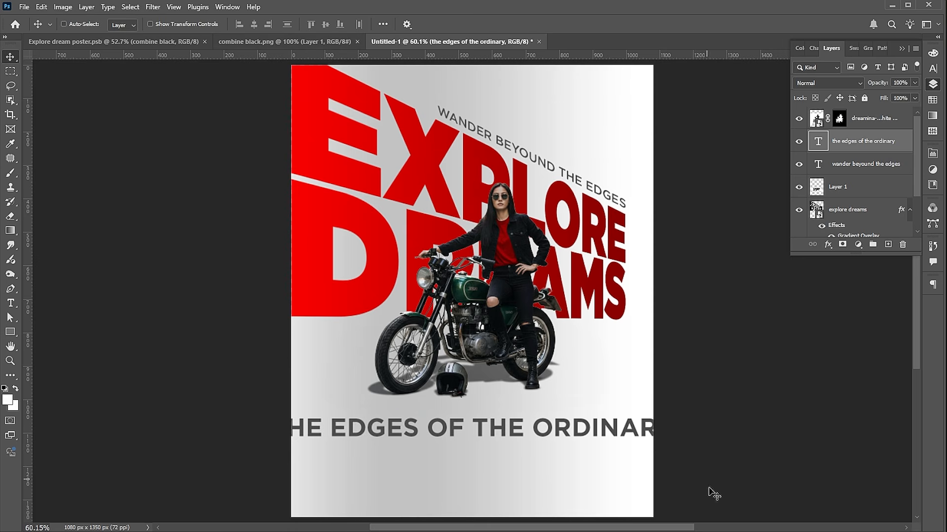
key("ctrl+t")
left_click_drag(673, 415, 586, 412)
key("Return")
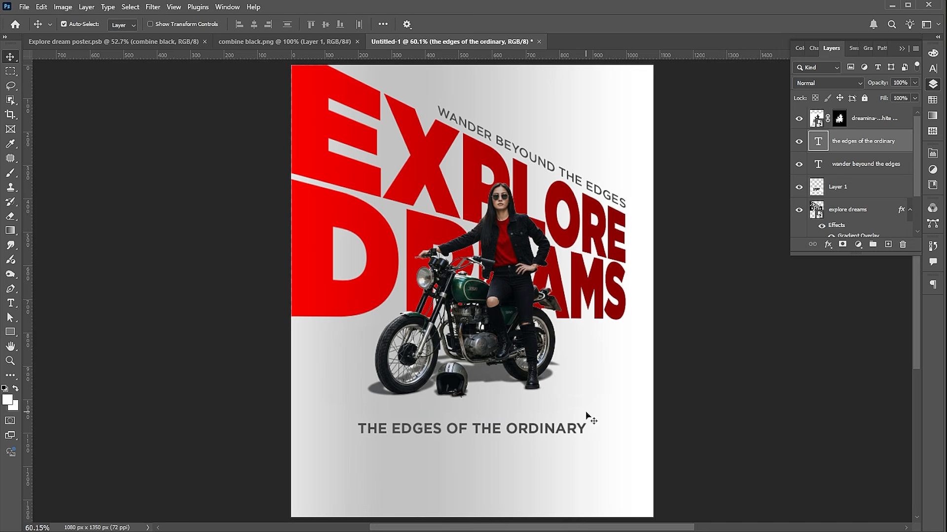
- Draw a text box below "THE EDGES OF THE ORDINARY" and paste the body copy starting "IT'S ABOUT DARING TO"
left_click(387, 458)
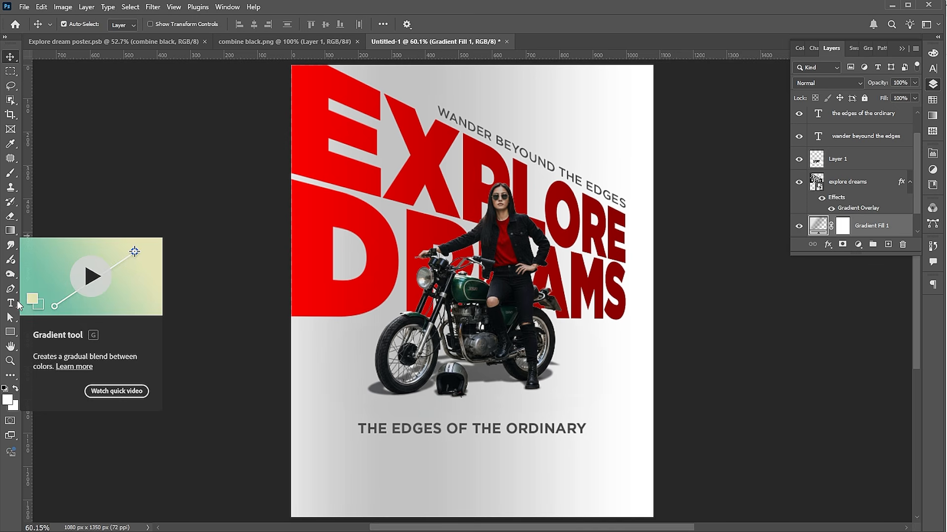
left_click(11, 304)
left_click_drag(320, 445, 636, 485)
key("ctrl+v")
key("ctrl+a")
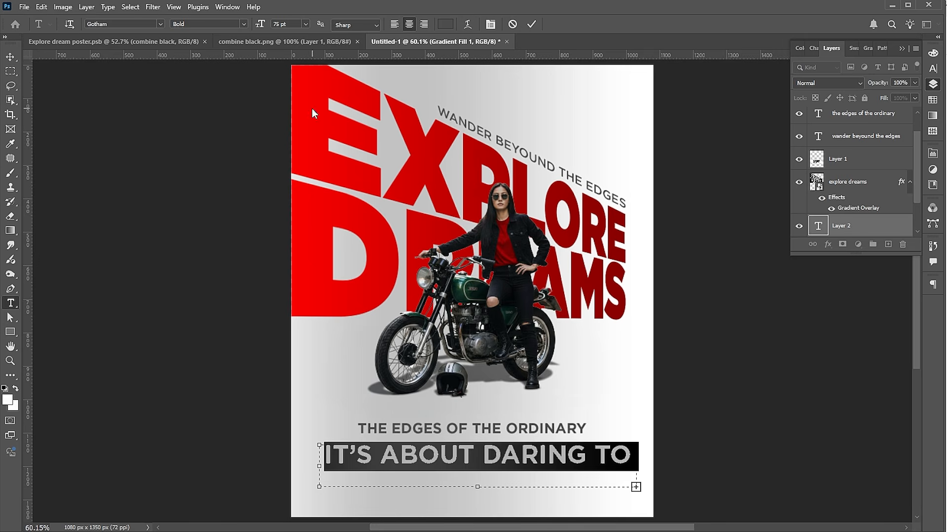
- Set all of the body copy in Gotham Light at 15 pt
left_click(244, 23)
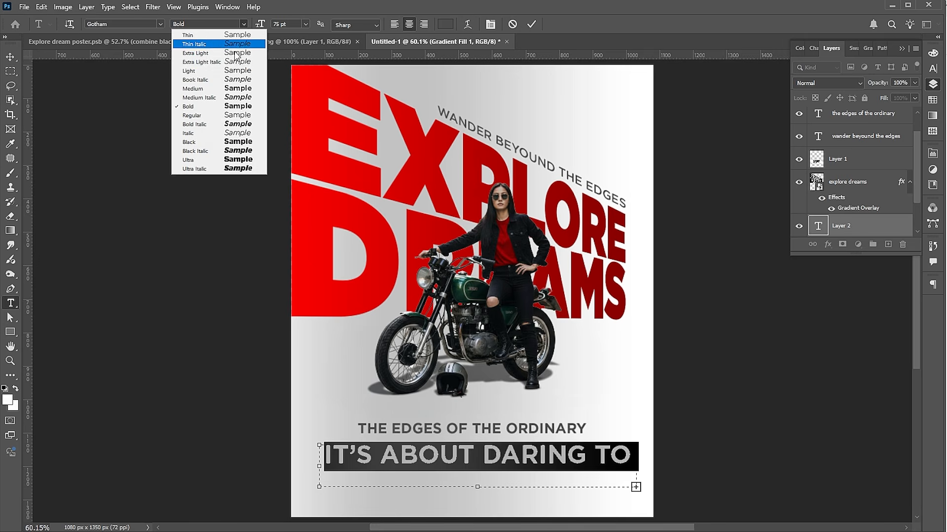
left_click(232, 70)
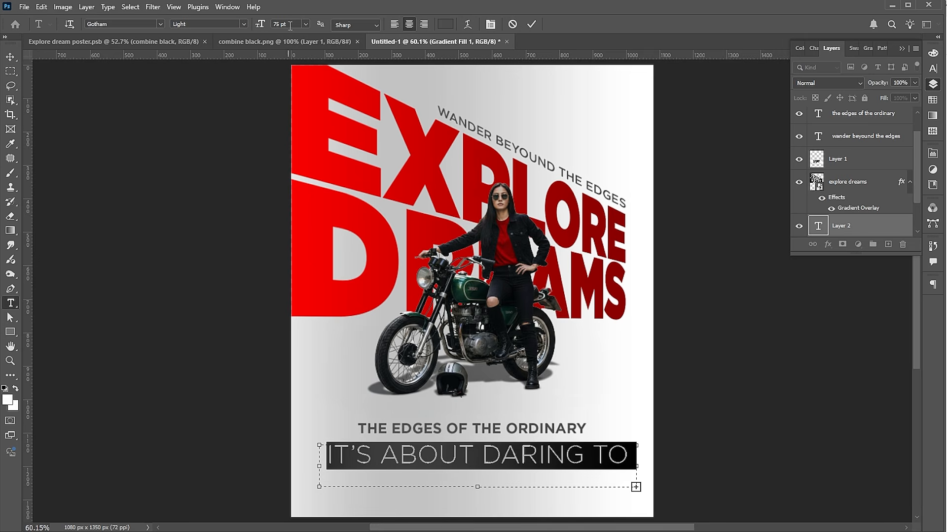
type("15")
key("Return")
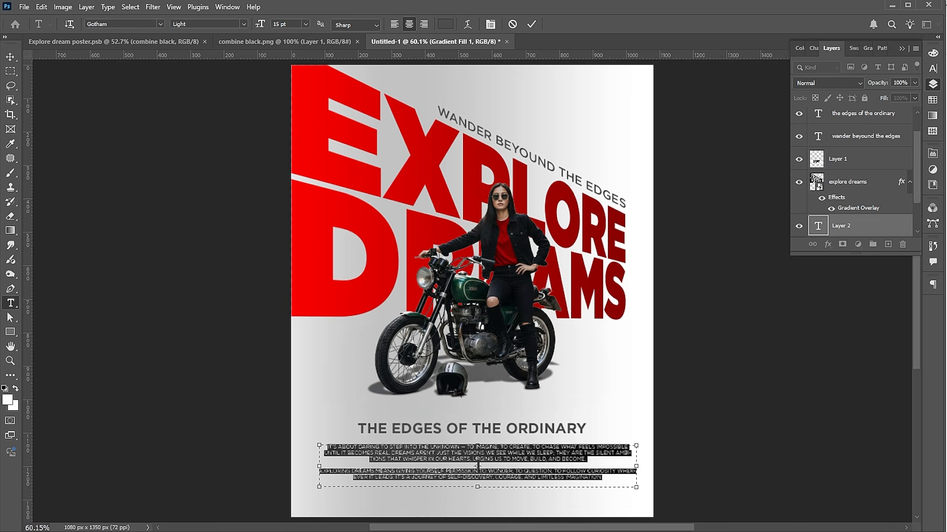
left_click(10, 57)
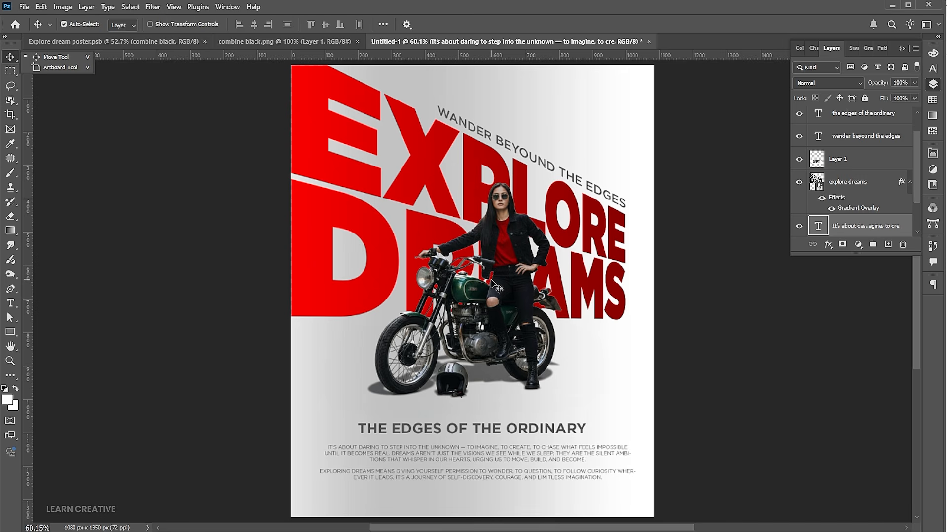
- Nudge the body paragraph up slightly, closer to the "THE EDGES OF THE ORDINARY" line
left_click(520, 452)
key("Up")
key("Up")
key("Up")
key("Up")
key("Up")
key("Up")
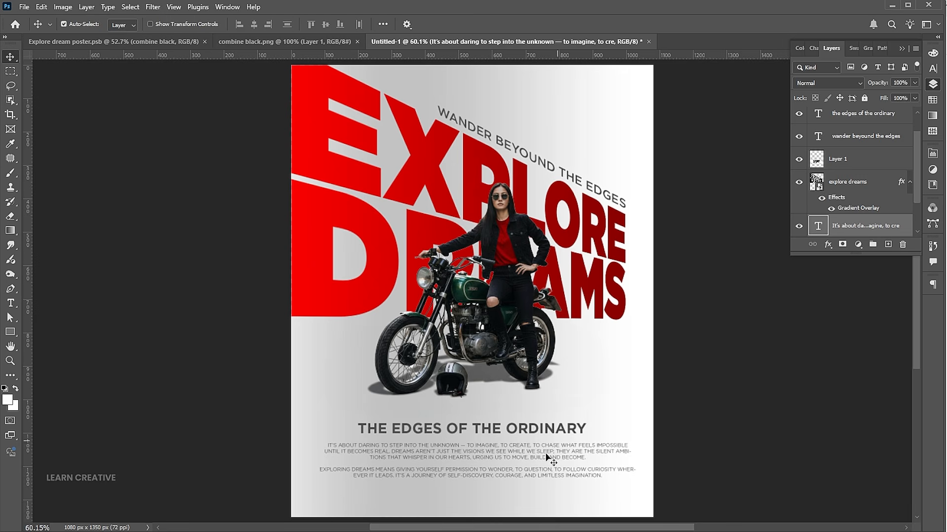
- Set the phrase from "THE VISIONS WE SEE WHILE WE SLEEP" through "WHISPER IN OUR HEARTS," in Gotham Bold Italic
double_click(507, 448)
left_click(472, 451)
left_click_drag(450, 451, 474, 456)
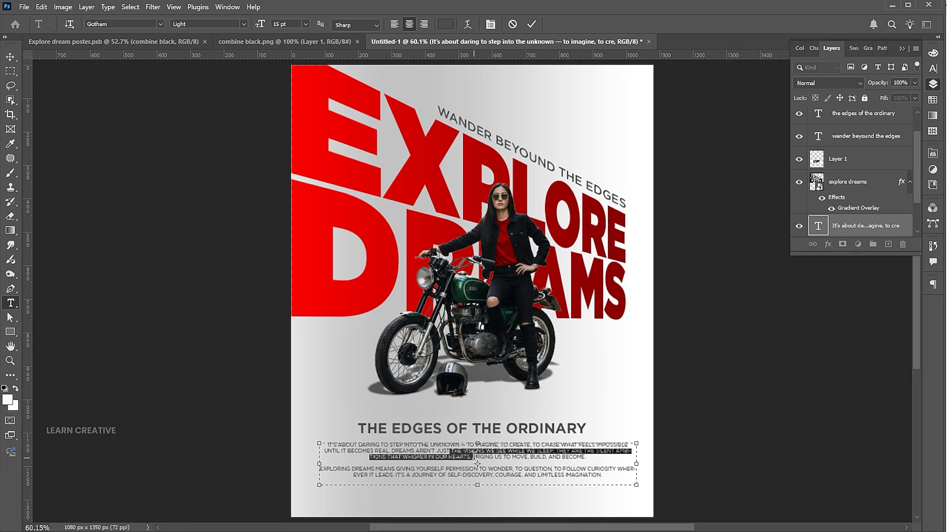
left_click(242, 24)
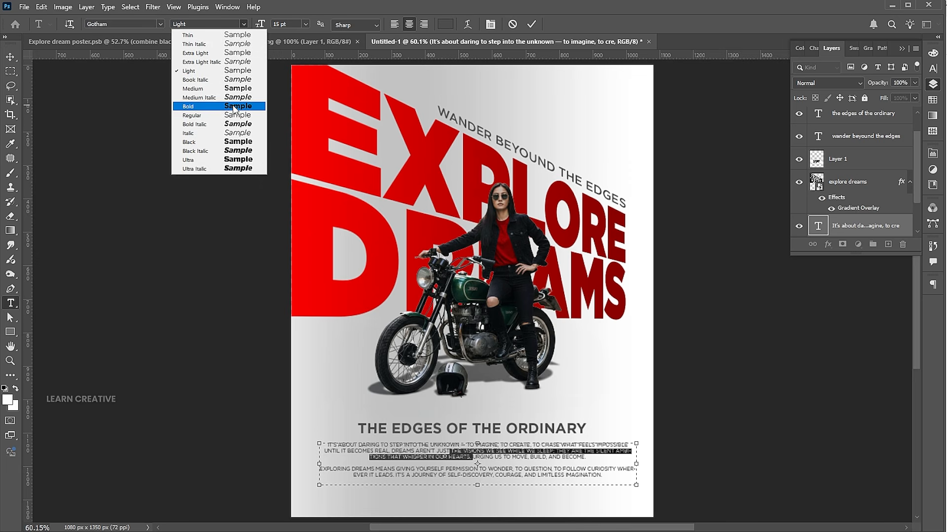
left_click(232, 121)
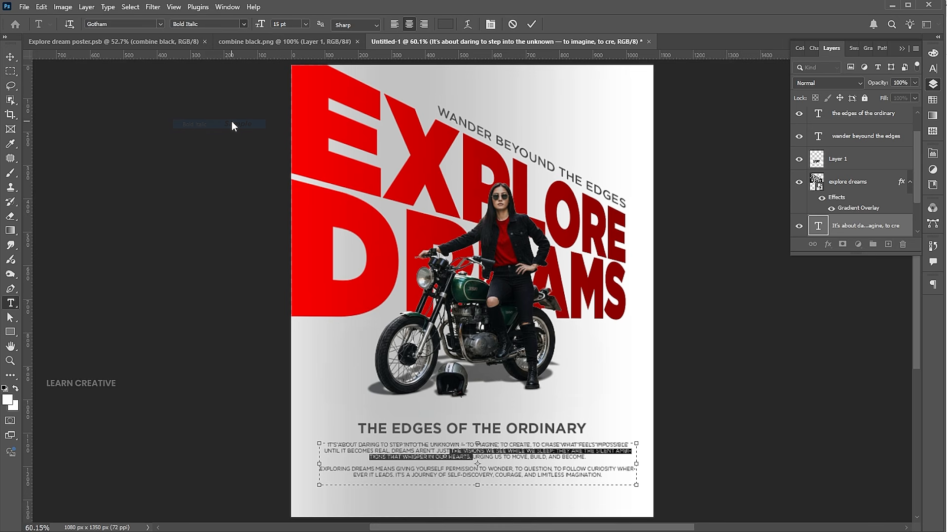
- Color the selected phrase red (ff0000) and center the body paragraph horizontally on the canvas
left_click(11, 403)
type("ff0000")
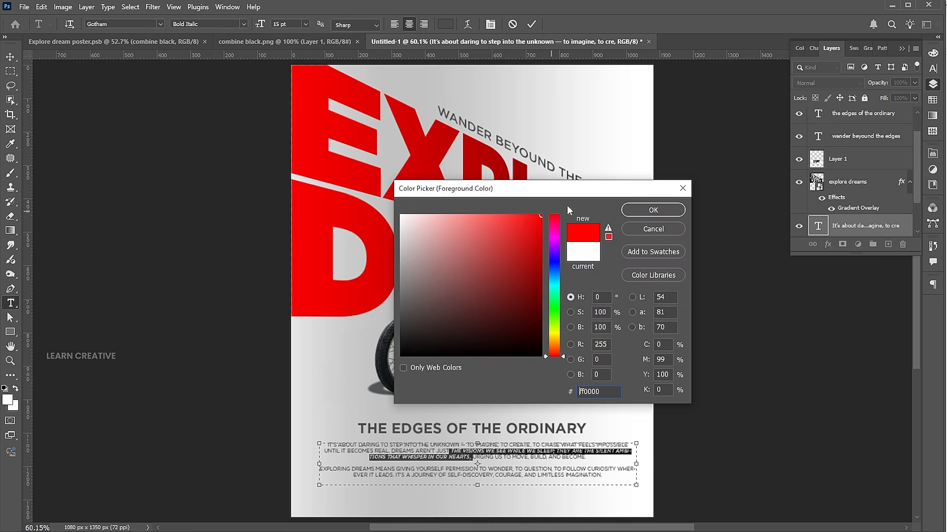
left_click(652, 211)
left_click(11, 58)
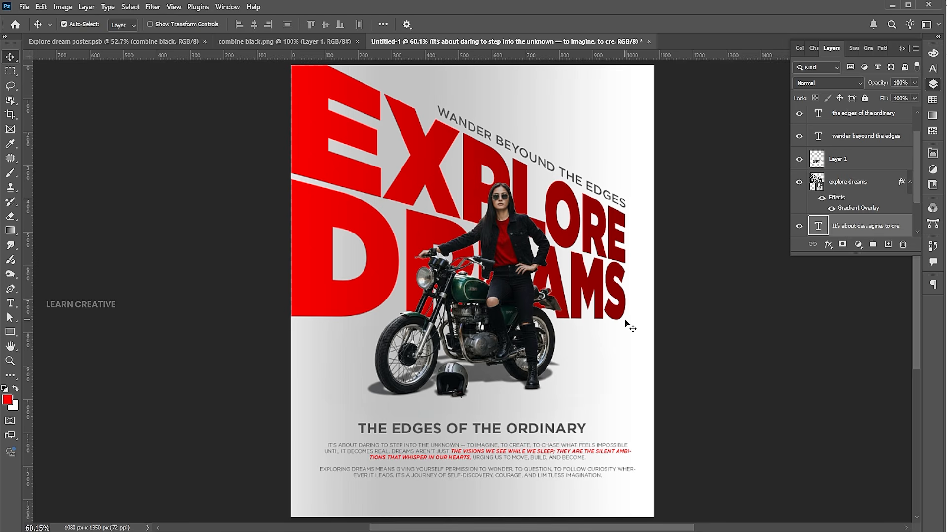
left_click(253, 23)
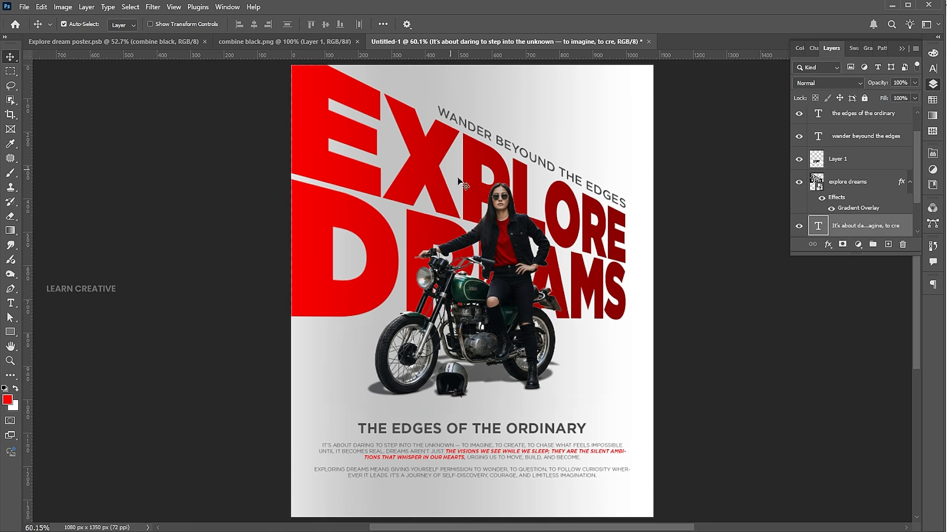
left_click(721, 323)
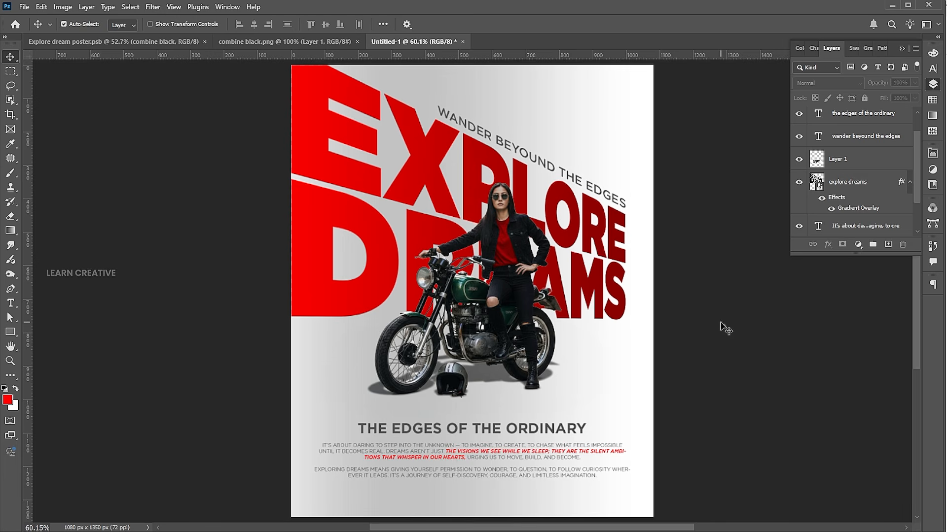
- Copy the Learn Creative logo from combine black.png to the poster's bottom center and scale it down slightly
left_click(272, 41)
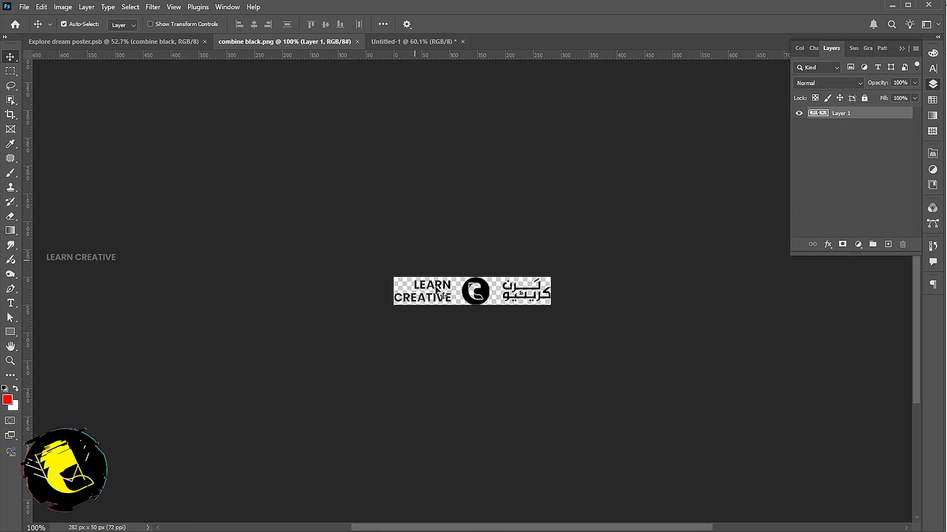
left_click_drag(448, 300, 480, 502)
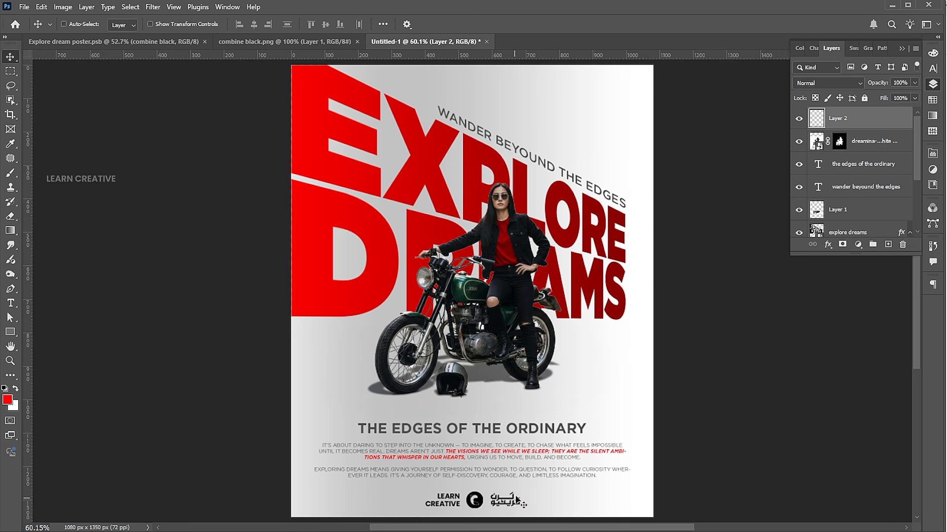
key("ctrl+t")
key("Return")
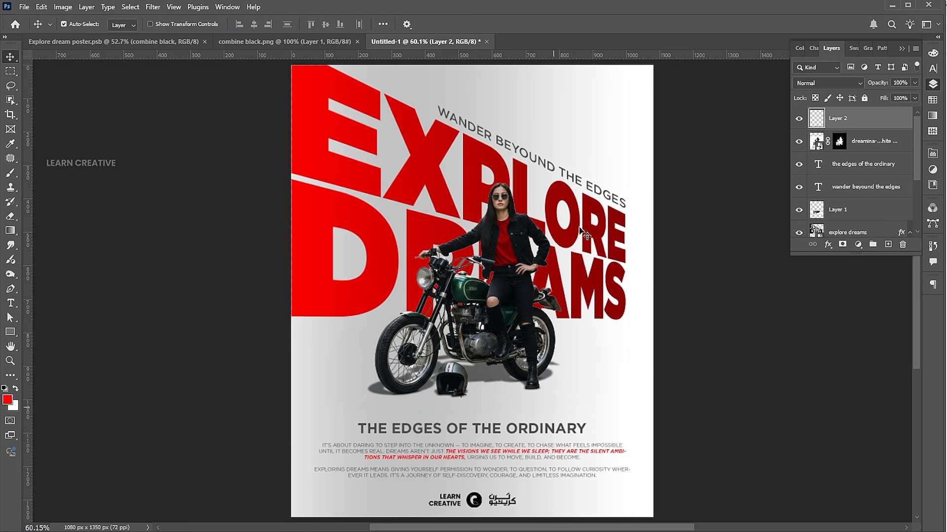
- Add the text "DATE" near the poster's upper right in 75 pt Gotham Medium
left_click(578, 177)
key("t")
left_click(577, 88)
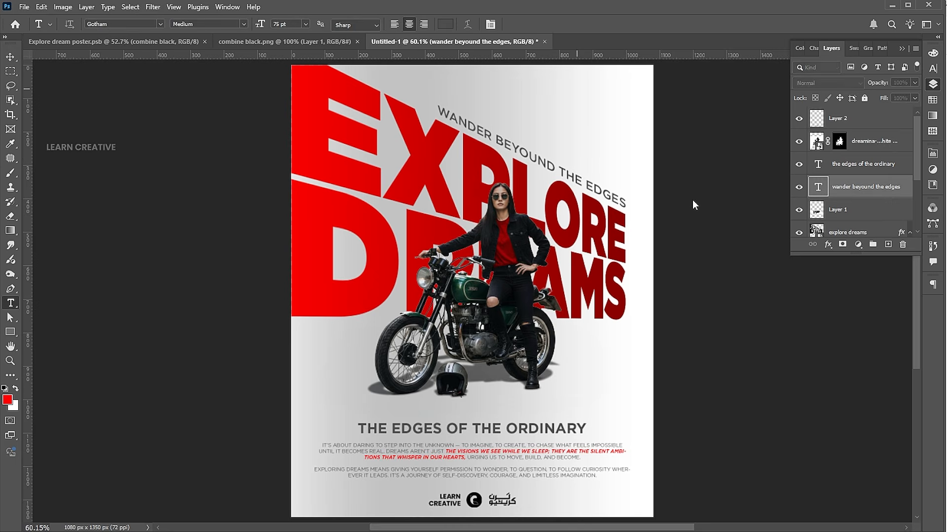
key("ctrl+a")
type("date")
- Scale the "DATE" text down to about 21 pt and place it in the poster's upper right corner
left_click(10, 57)
key("ctrl+t")
left_click_drag(542, 68, 624, 83)
key("Return")
- Duplicate the "DATE" text directly below itself and change the copy to "21/10/2025"
left_click_drag(628, 83, 619, 96)
double_click(619, 96)
type("21.14")
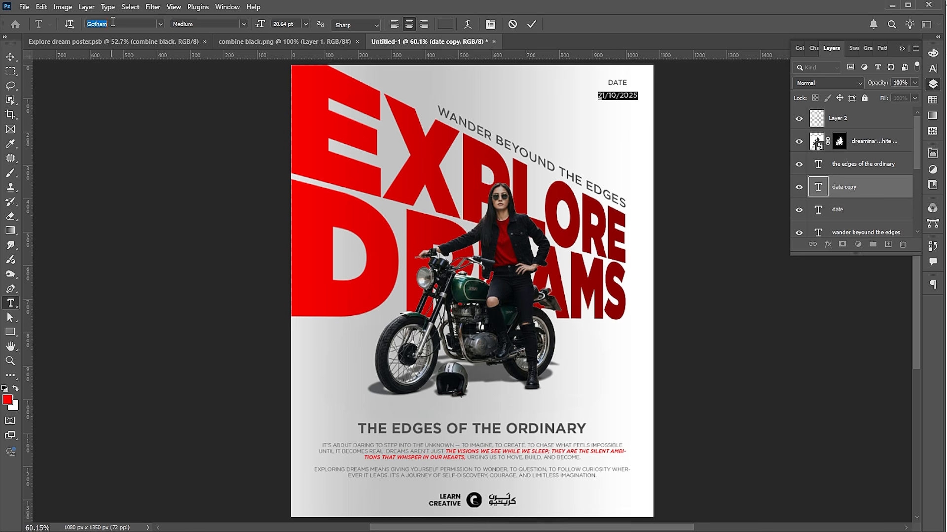
- Set the "21/10/2025" text in Placard Condensed Regular and scale it up to about 45 pt
type("placard")
left_click(223, 85)
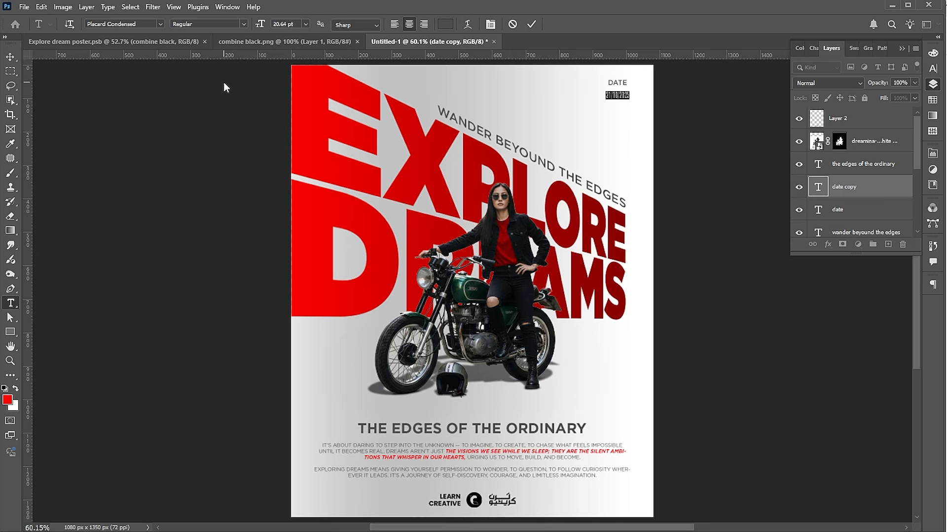
left_click(12, 60)
key("ctrl+t")
left_click_drag(605, 90, 578, 80)
key("Return")
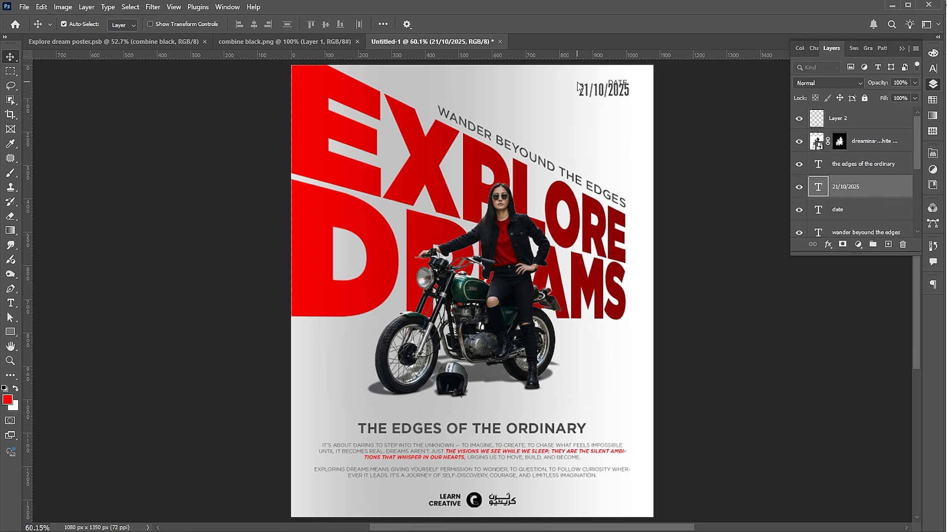
- Nudge "21/10/2025" down and slightly left so it sits under "DATE" with their right edges aligned
key("Down")
key("Down")
key("Down")
key("Down")
key("Left")
key("Left")
key("Left")
key("Left")
key("Left")
key("Left")
key("Down")
key("Down")
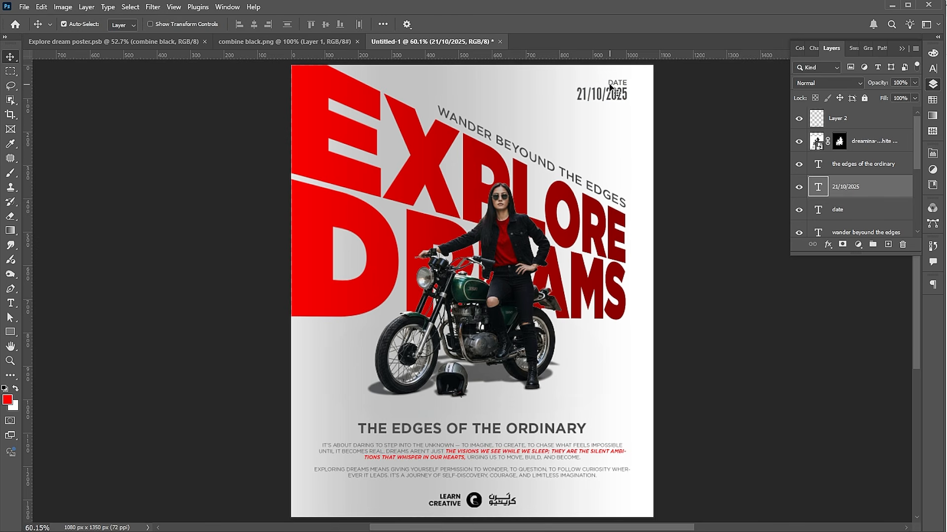
- Color only the "2025" part of the date red (ff0000)
double_click(611, 99)
left_click_drag(606, 94, 627, 91)
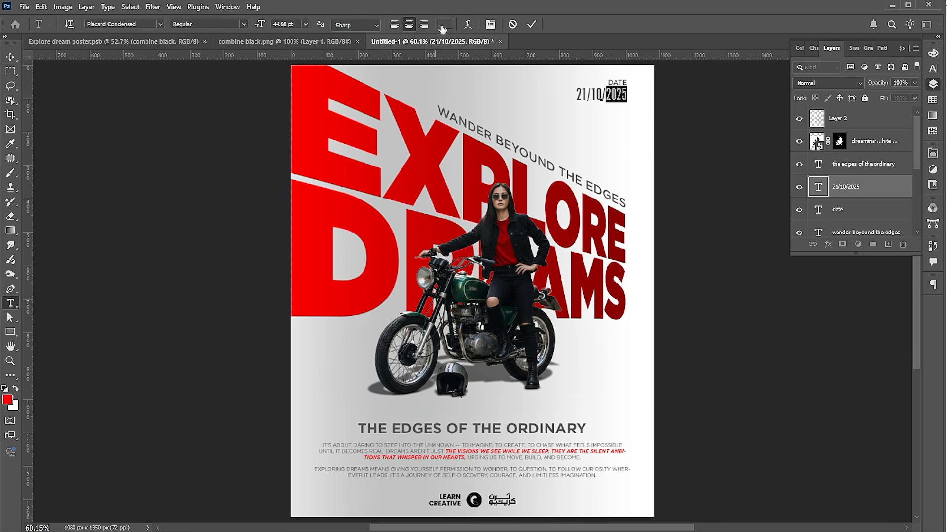
left_click(443, 25)
left_click_drag(537, 216, 542, 214)
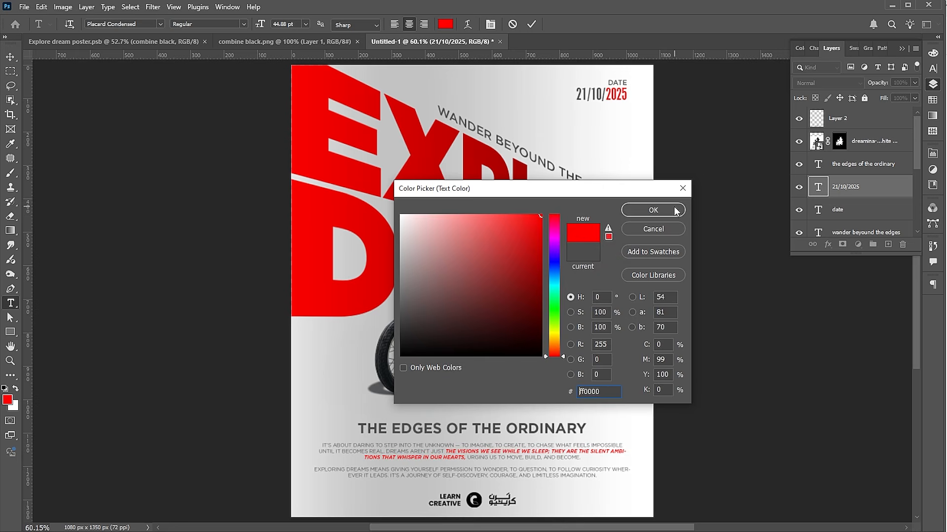
left_click(671, 213)
left_click(13, 58)
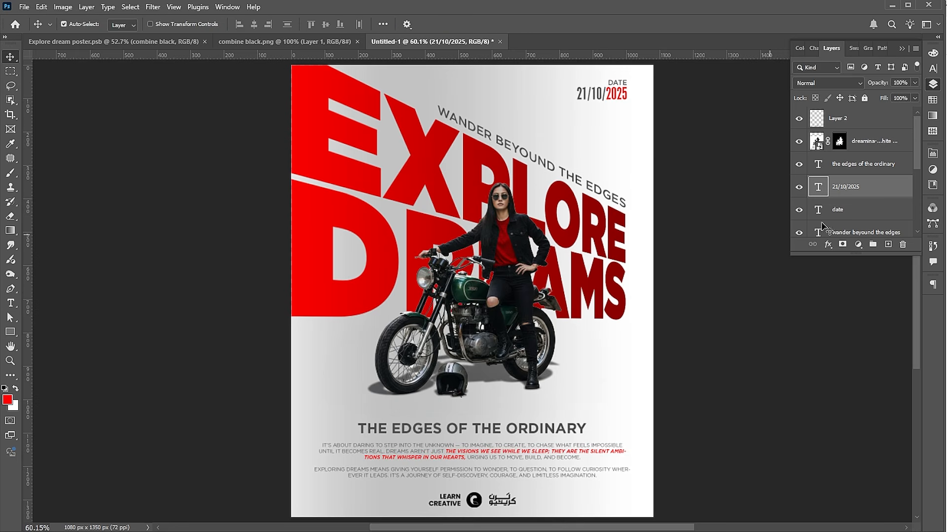
- Add a gray Solid Color fill layer above all layers with 0% saturation and 60% brightness
left_click(870, 128)
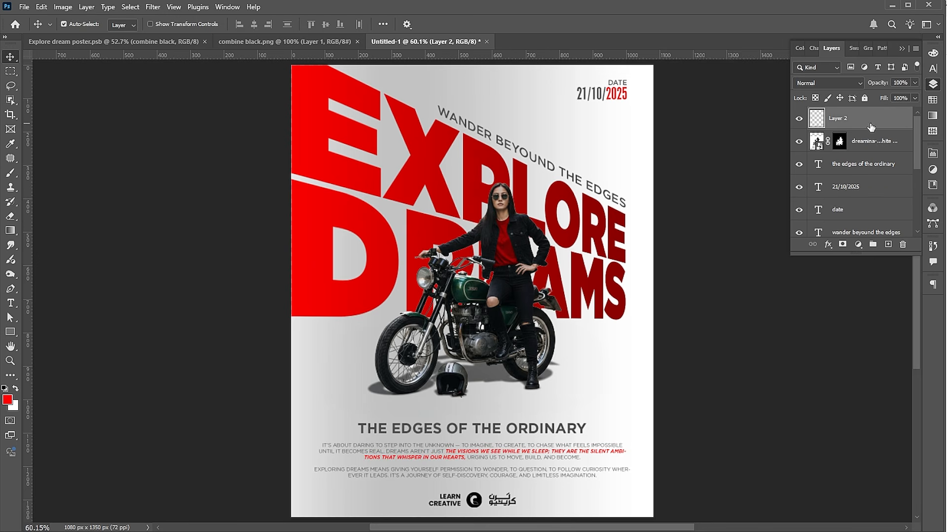
left_click(858, 246)
left_click(869, 253)
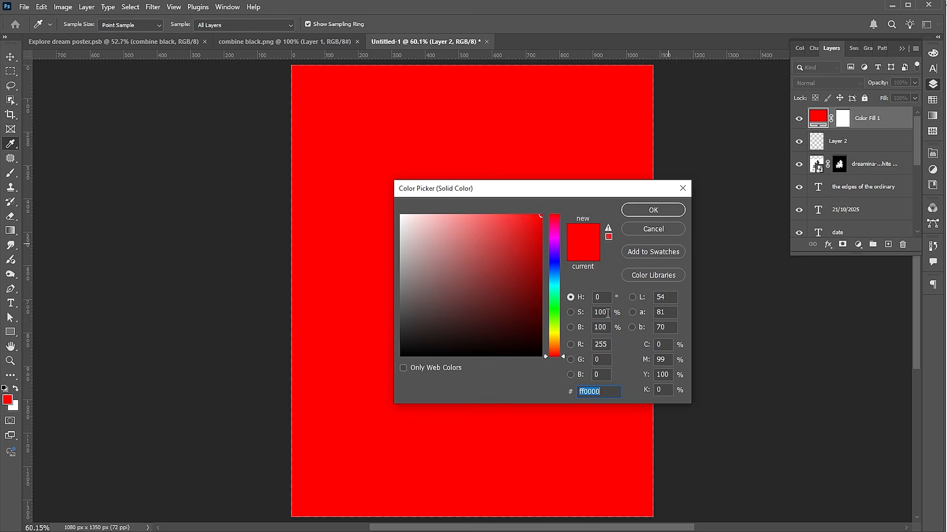
type("0")
key("Tab")
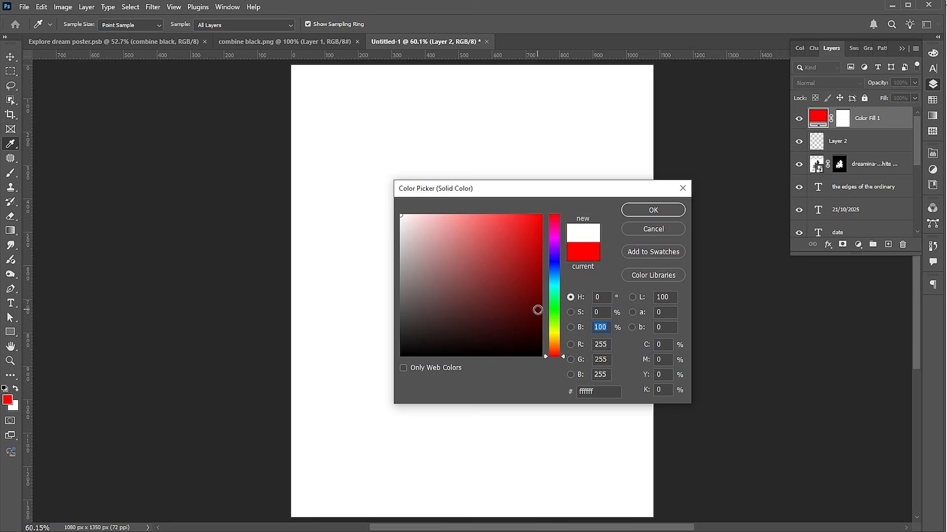
type("60")
key("Return")
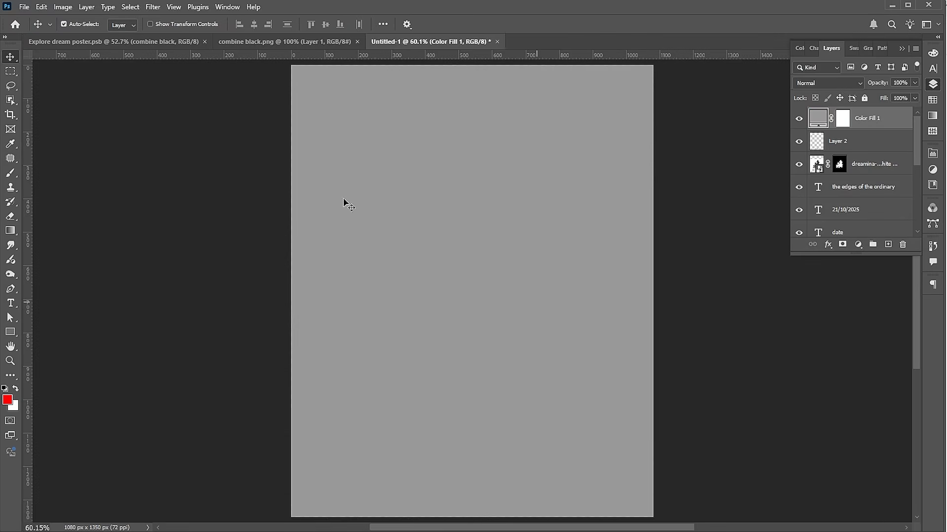
- Convert the gray fill layer to a smart object and apply Regular Grain with intensity 36 and contrast 50
left_click(153, 7)
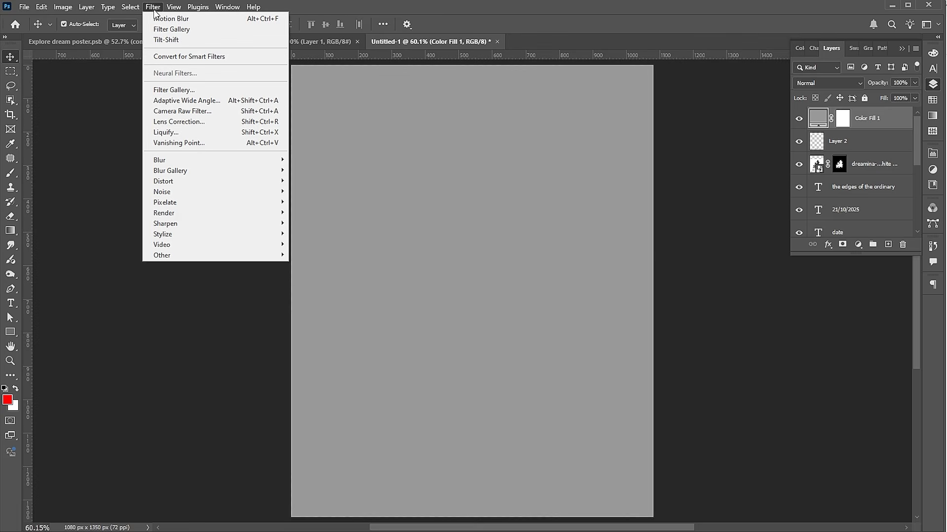
left_click(170, 89)
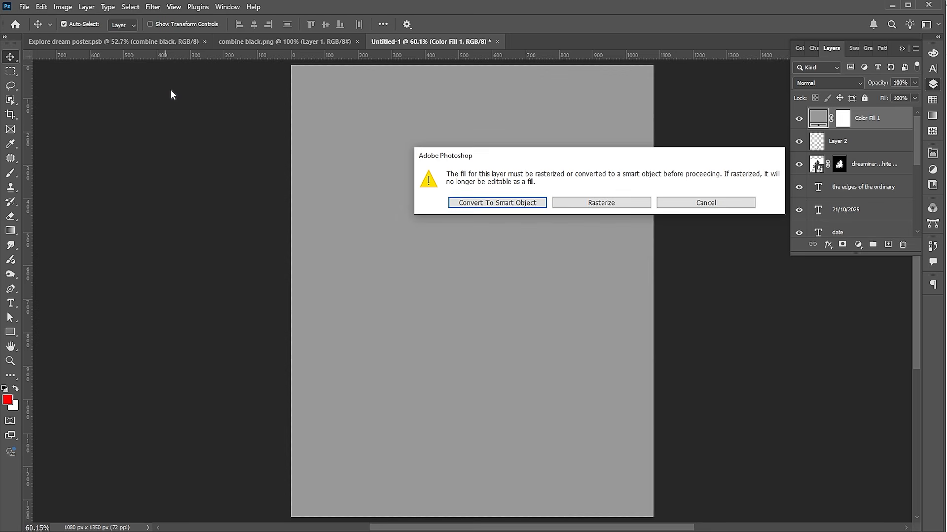
left_click(522, 206)
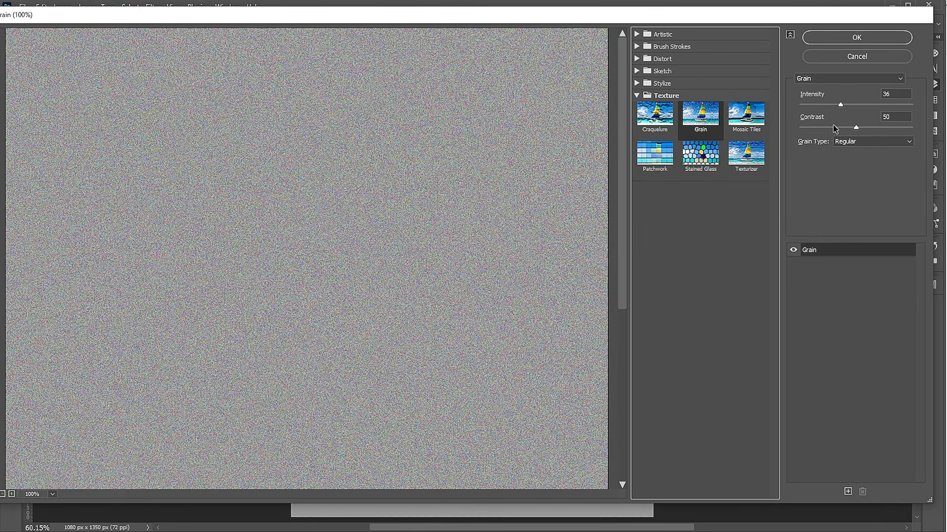
left_click(845, 40)
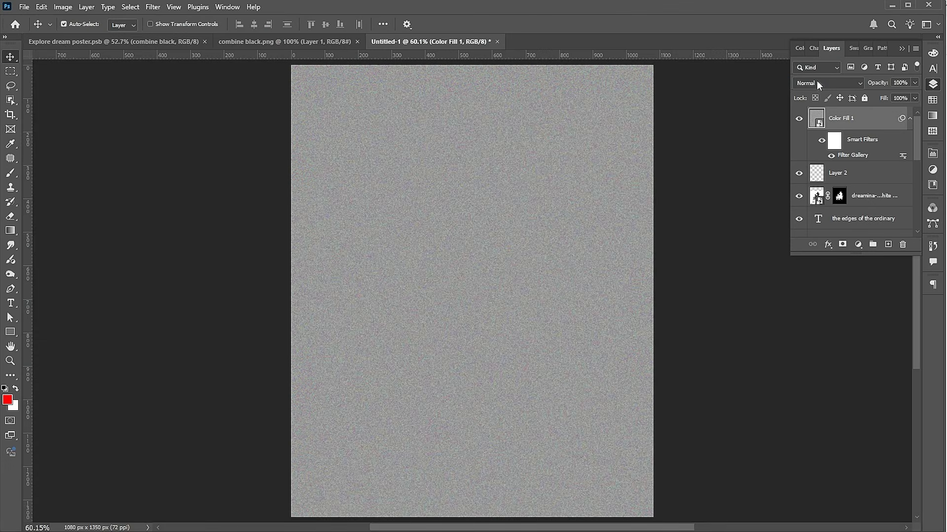
- Blend the grain layer in Vivid Light mode at 50% opacity
left_click(817, 82)
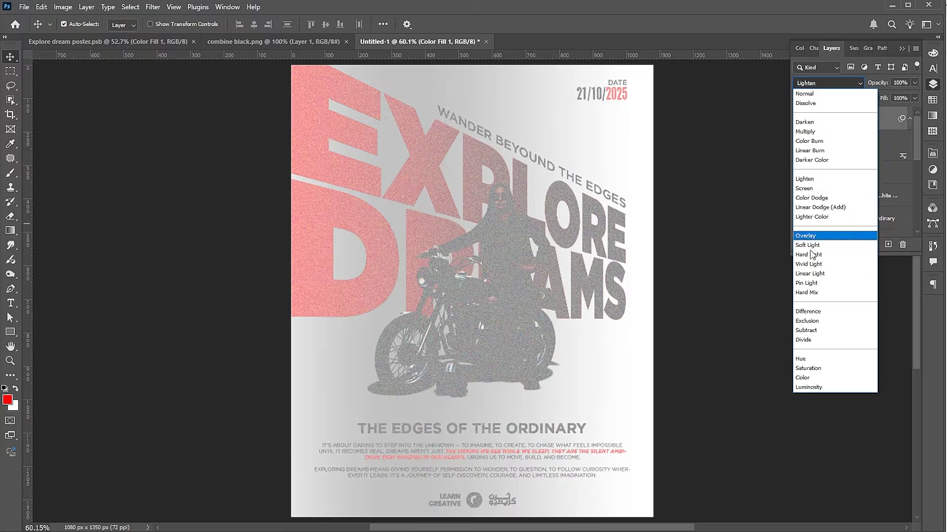
left_click(810, 264)
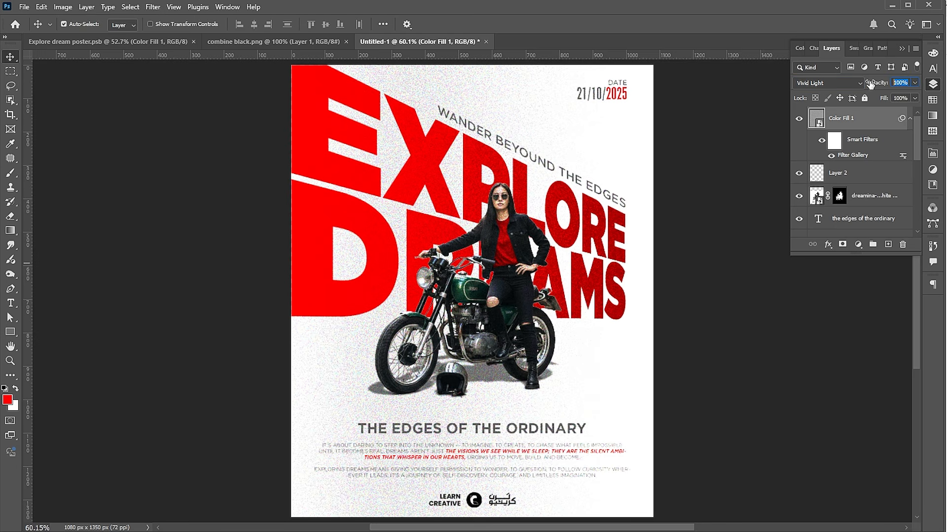
type("50")
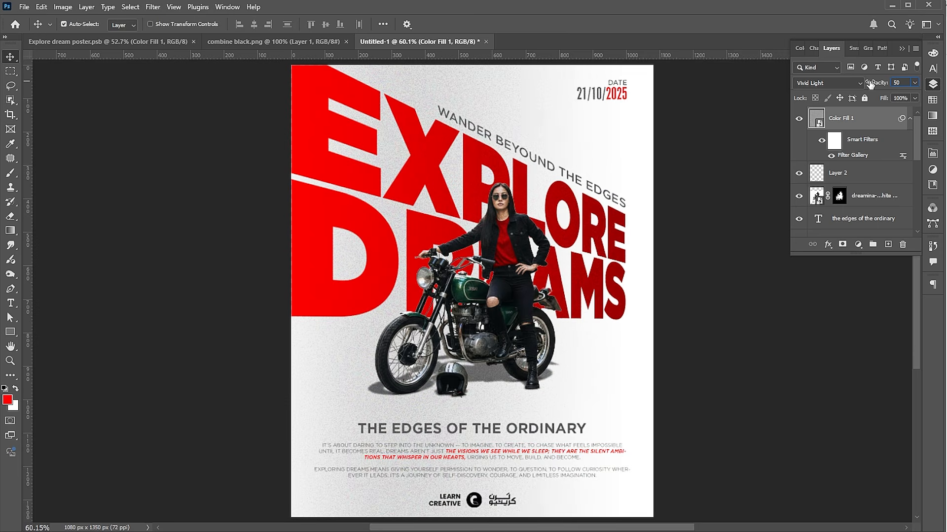